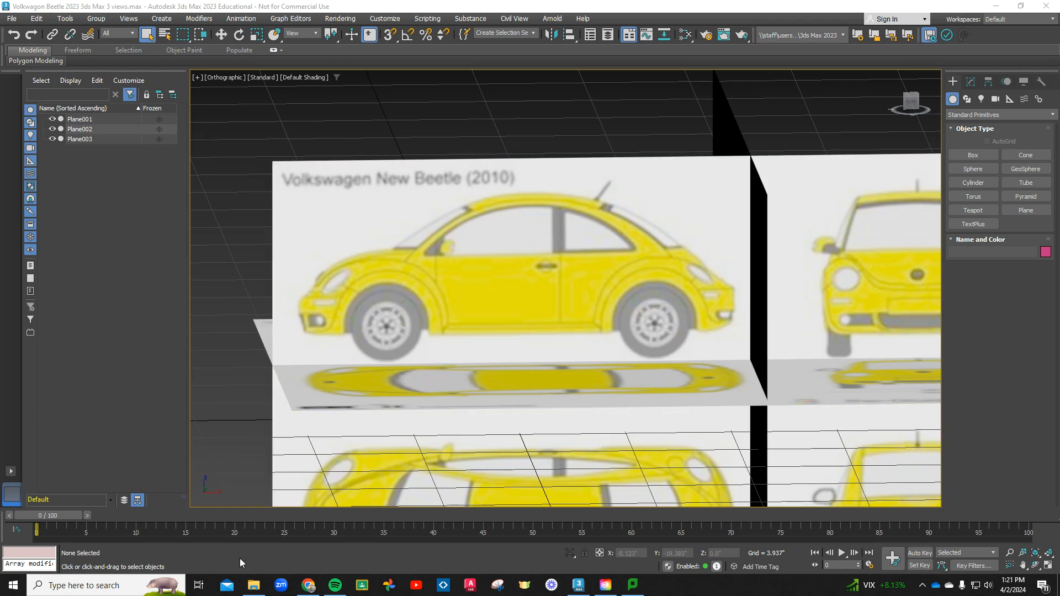
Step: Look up the Volkwagon Beetle 3 views scene file in the Lesson 5 Vehicle Spline Drawing folder
left_click(255, 590)
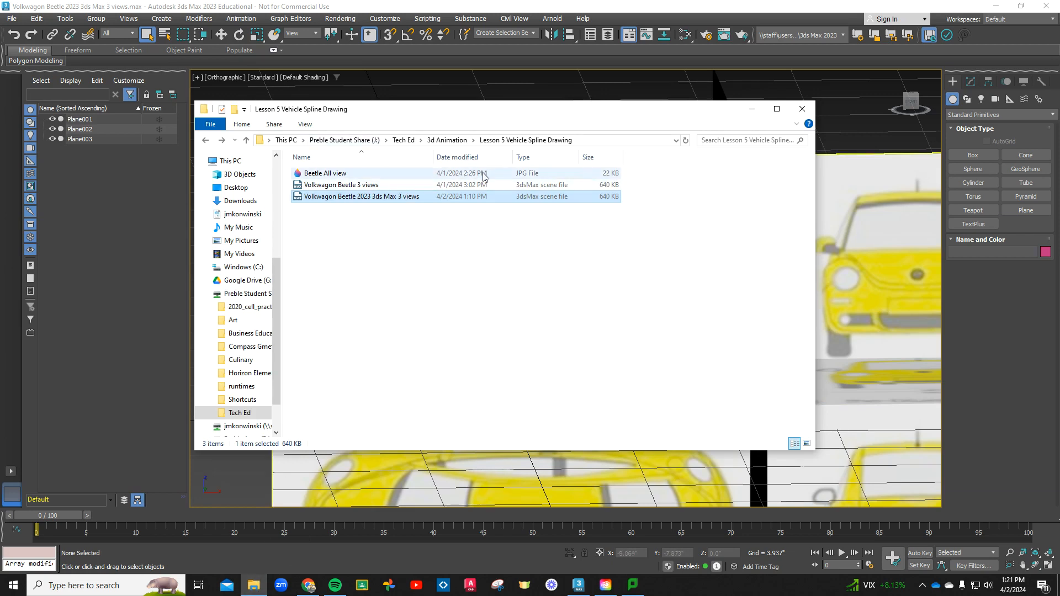
left_click(371, 185)
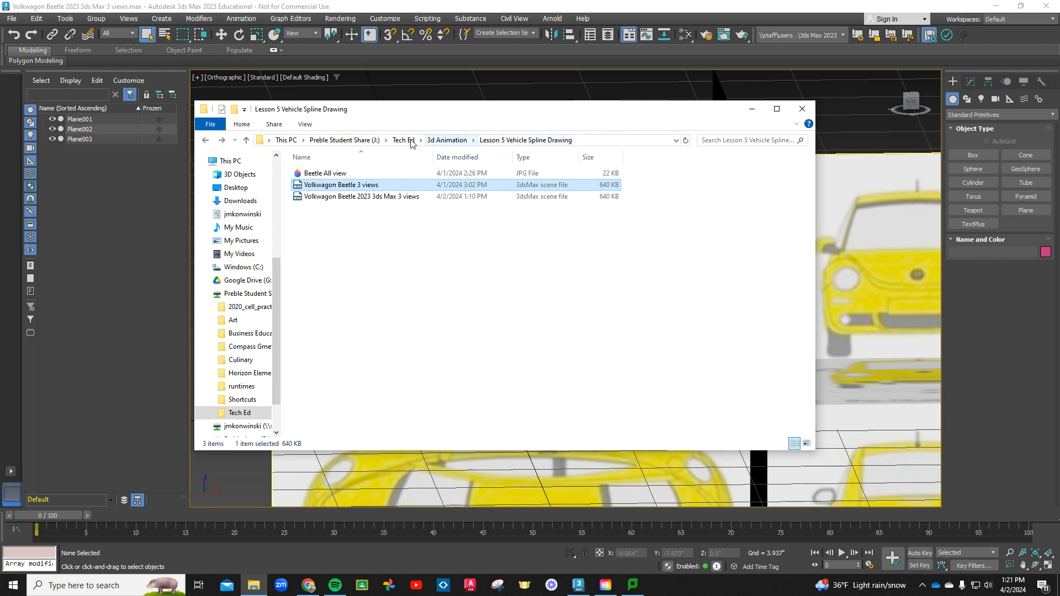
left_click(751, 109)
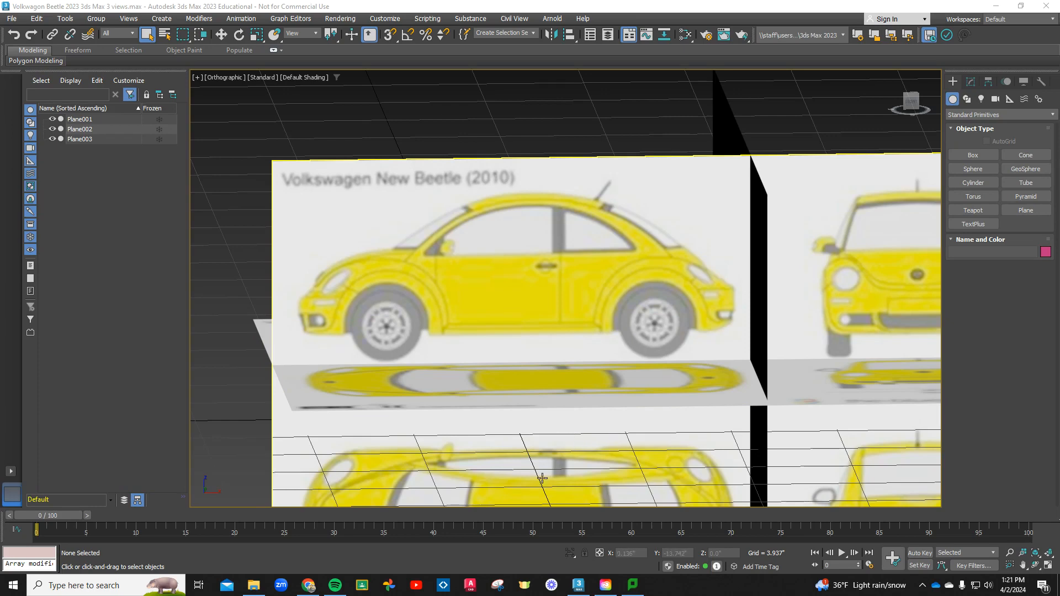
Step: Examine how the three Beetle blueprint planes intersect, viewing the side, front and top drawings from an angle
scroll(544, 471, "down", 6)
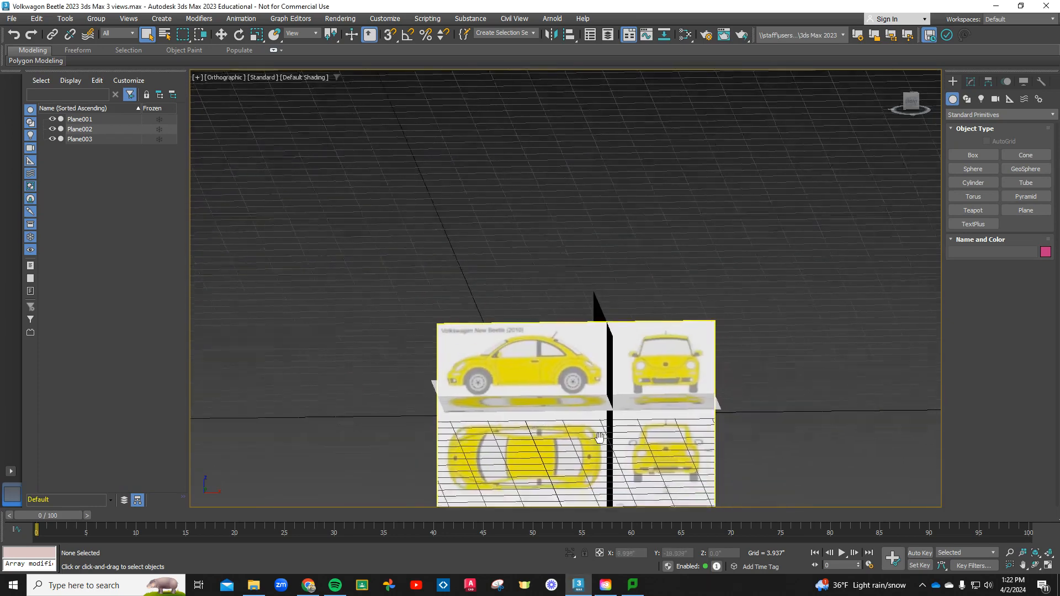
scroll(530, 386, "up", 1)
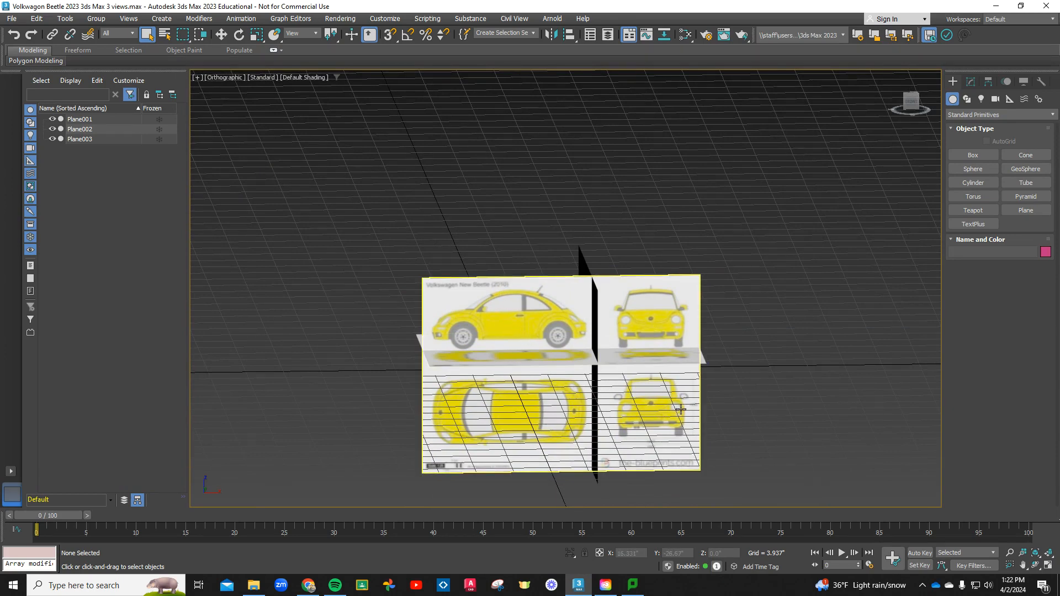
middle_click_drag(580, 395, 603, 410, "alt")
scroll(544, 350, "up", 5)
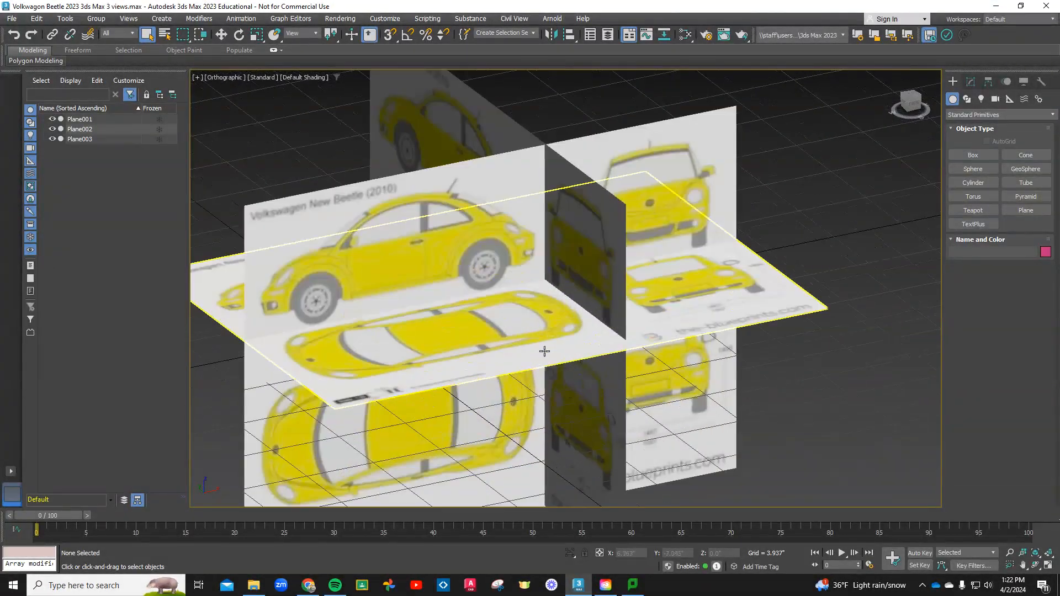
middle_click_drag(501, 349, 542, 350)
scroll(542, 350, "up", 5)
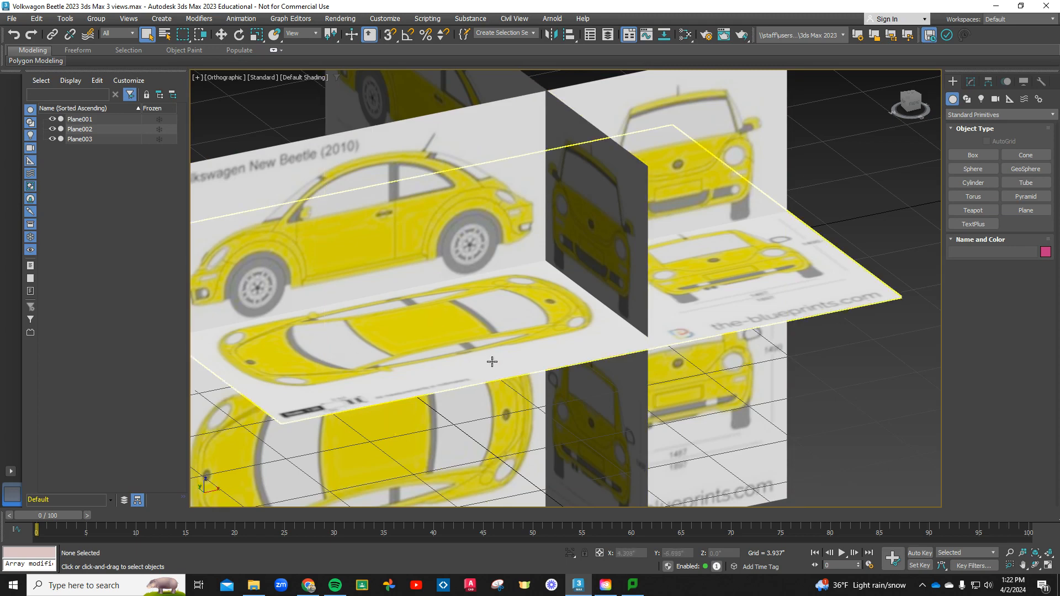
middle_click_drag(689, 247, 808, 332)
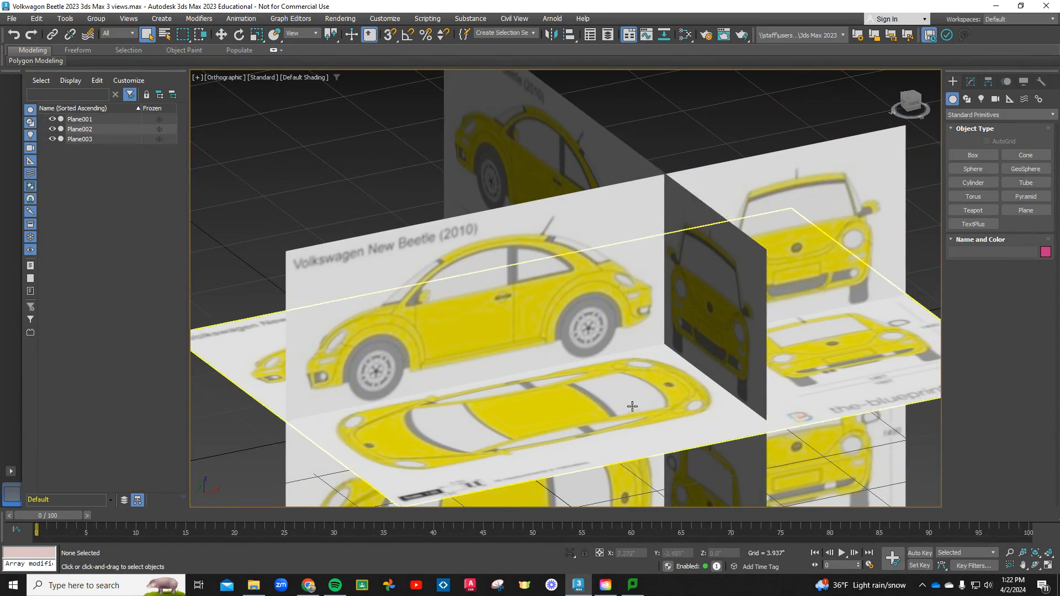
scroll(624, 417, "up", 5)
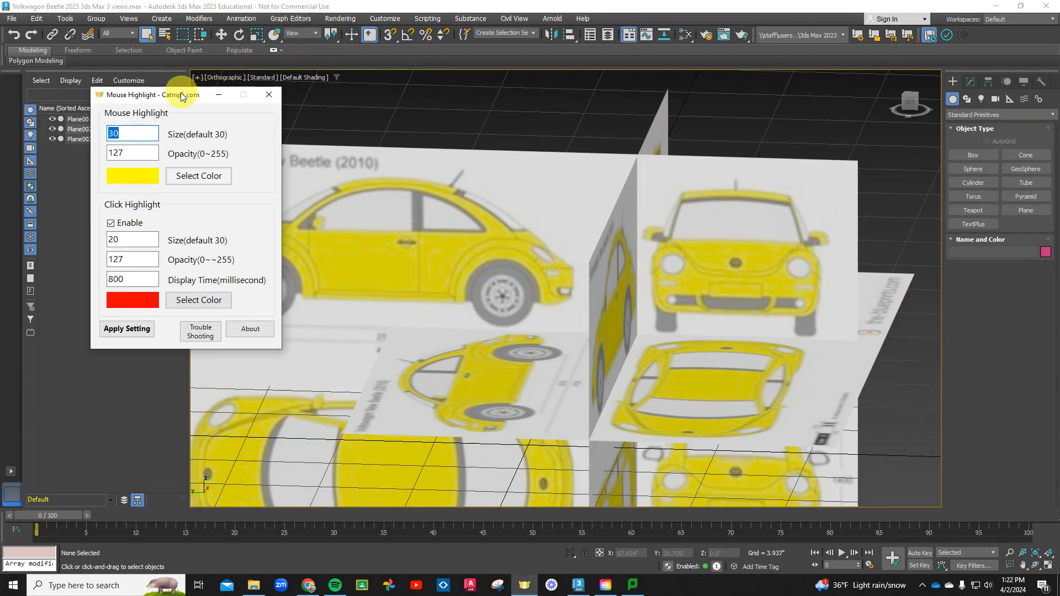
left_click_drag(178, 88, 1059, 221)
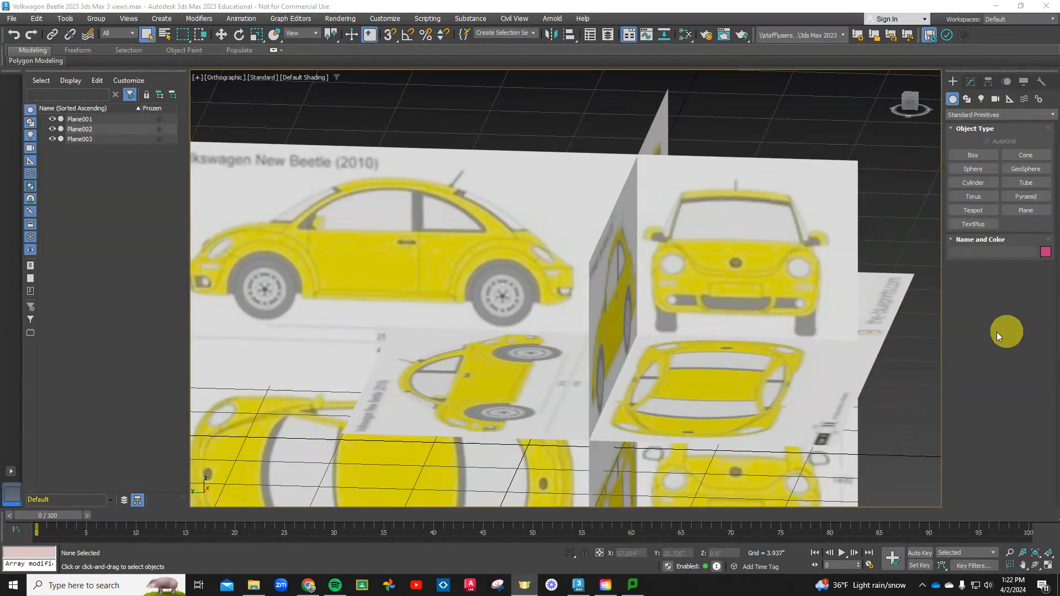
key("super")
Step: Inspect the blueprint planes from above and from the side, checking the alignment of the car drawings
middle_click_drag(921, 279, 920, 294, "alt")
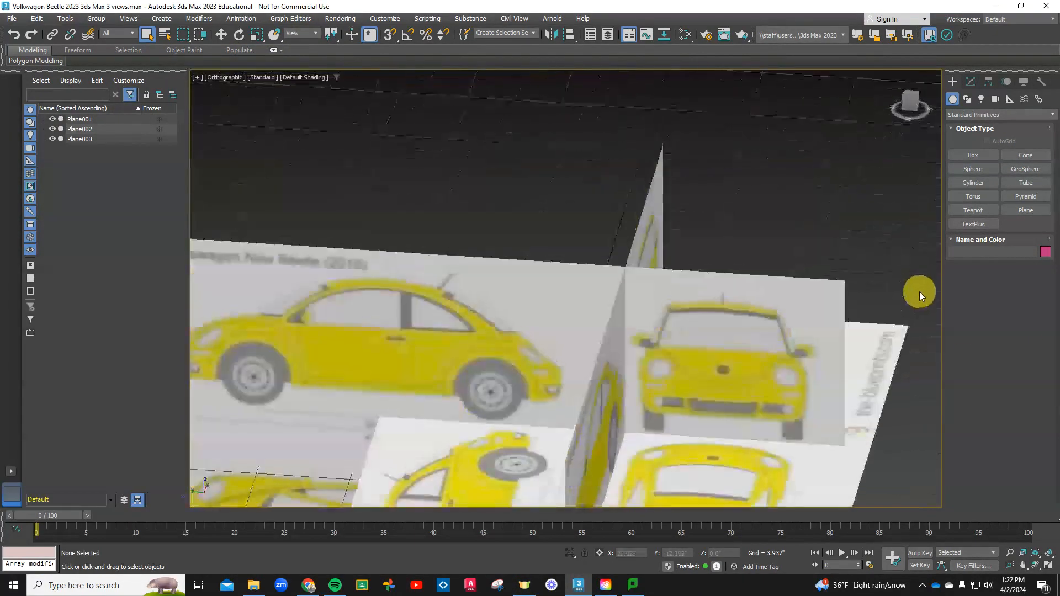
left_click(908, 104)
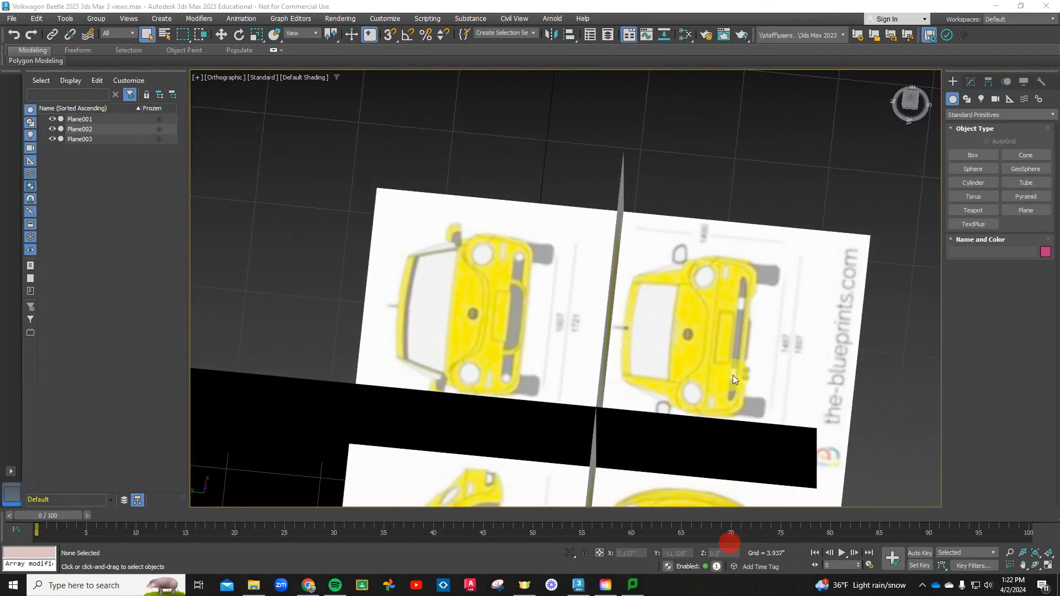
middle_click_drag(739, 350, 728, 566)
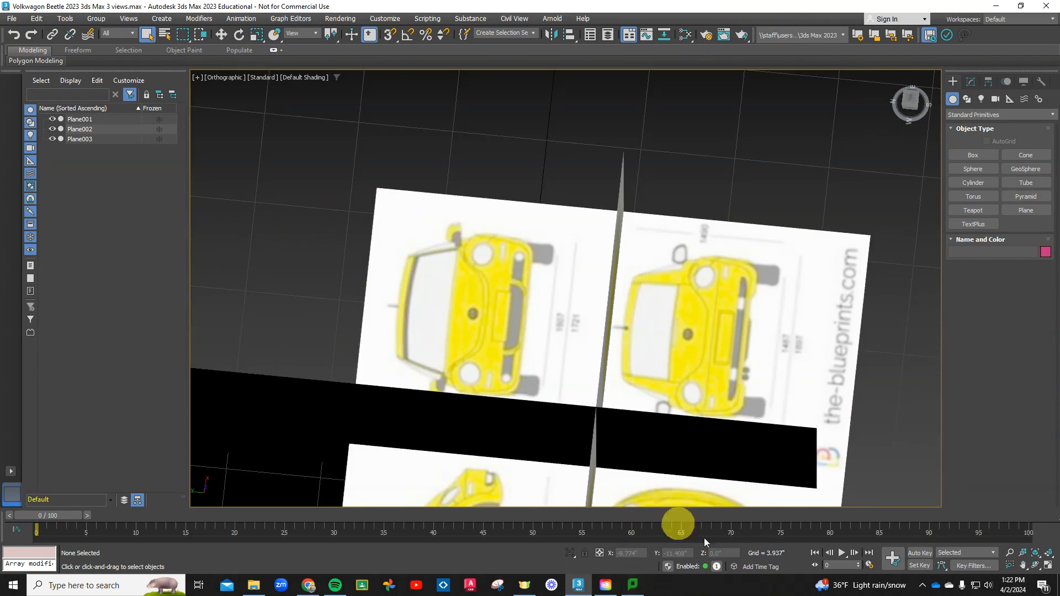
middle_click_drag(722, 385, 710, 43)
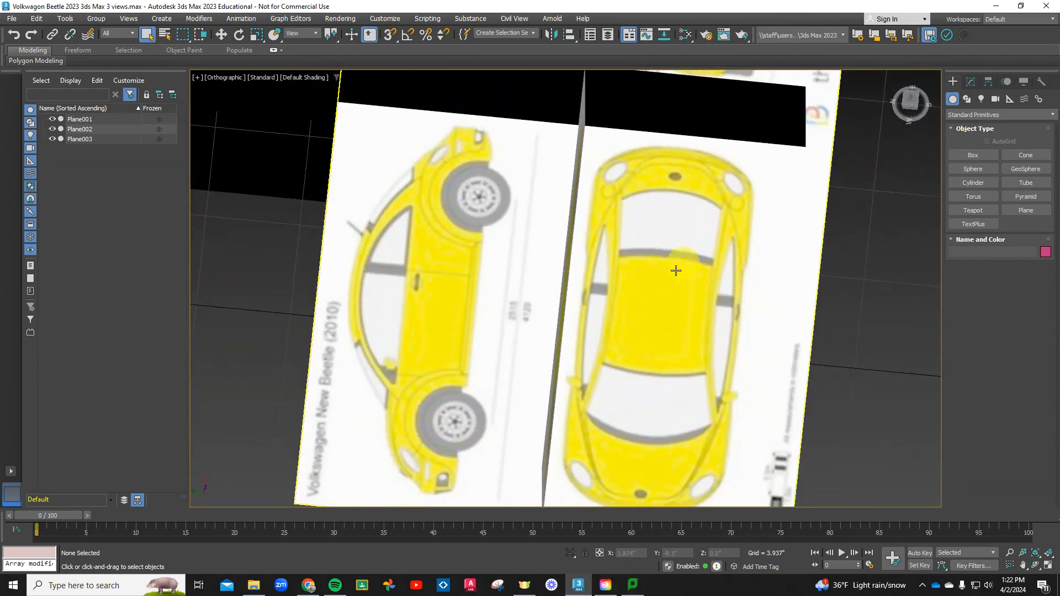
middle_click_drag(833, 376, 735, 322, "alt")
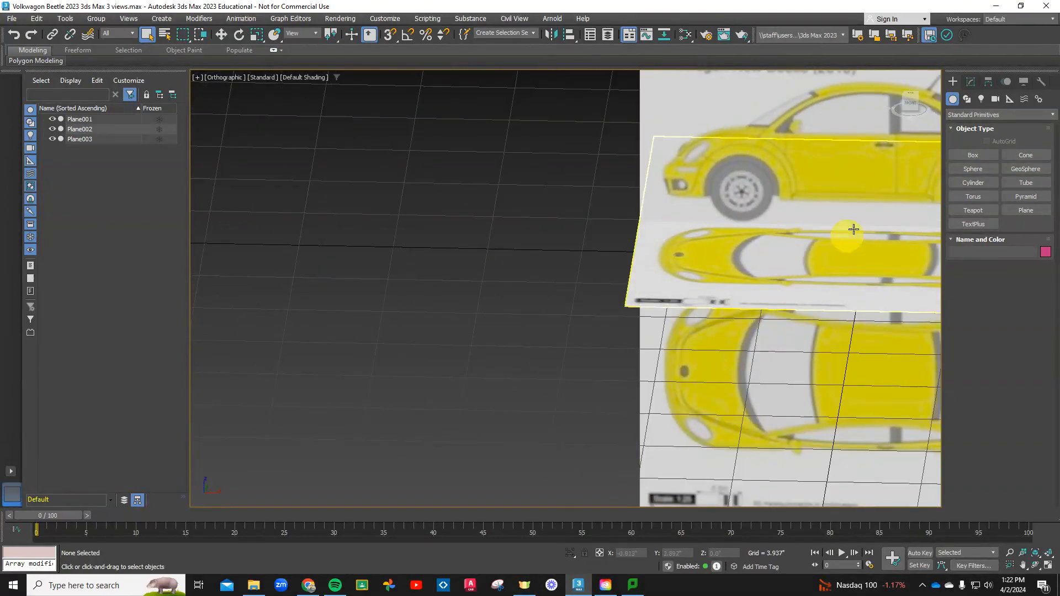
middle_click_drag(852, 228, 564, 322)
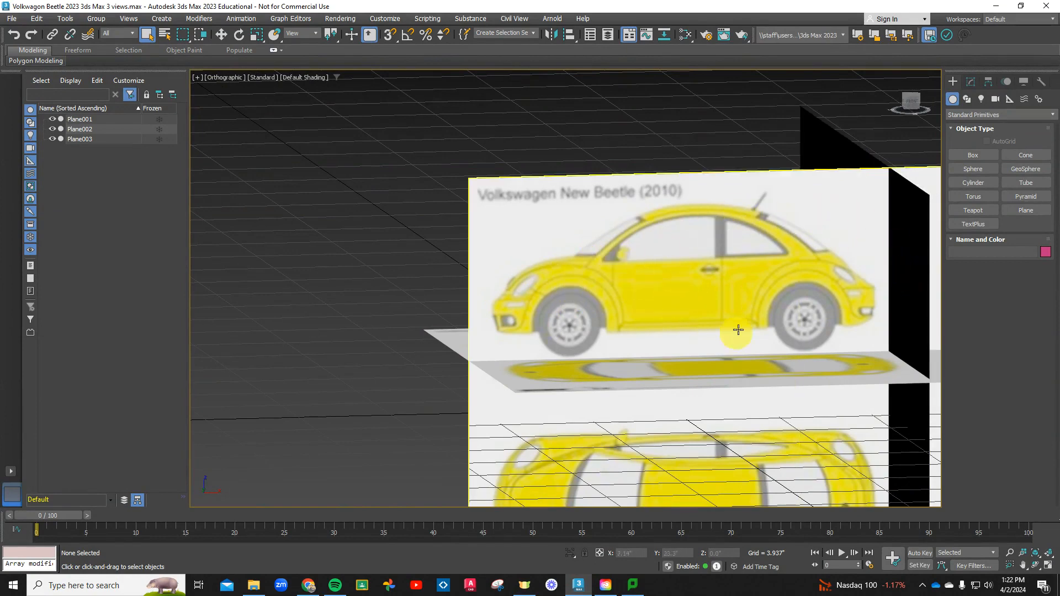
middle_click_drag(768, 333, 643, 362)
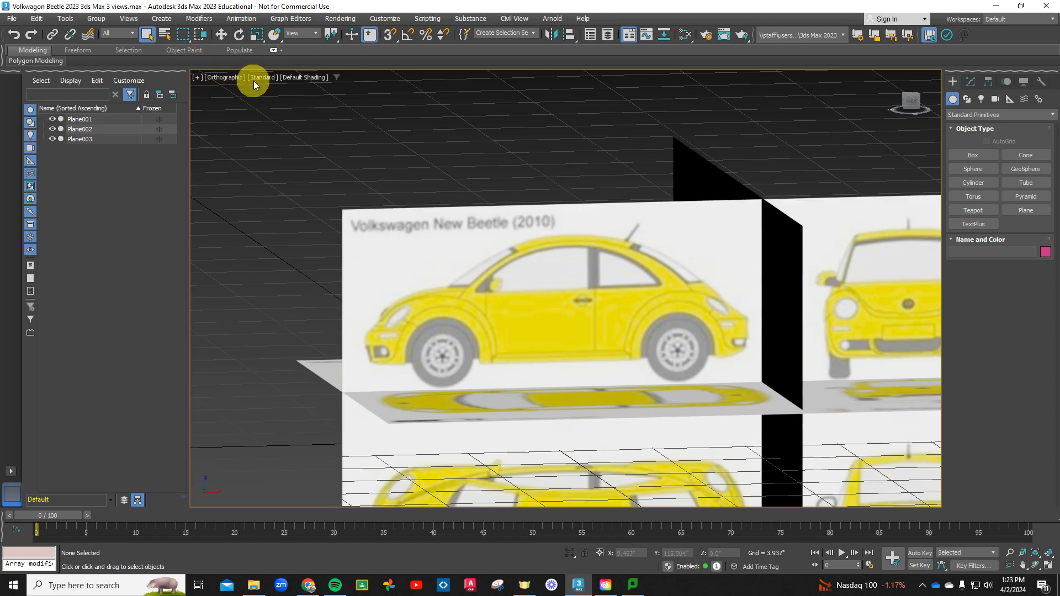
Step: Switch the viewport to the Left view, framed on the Beetle's side-view drawing
left_click(228, 78)
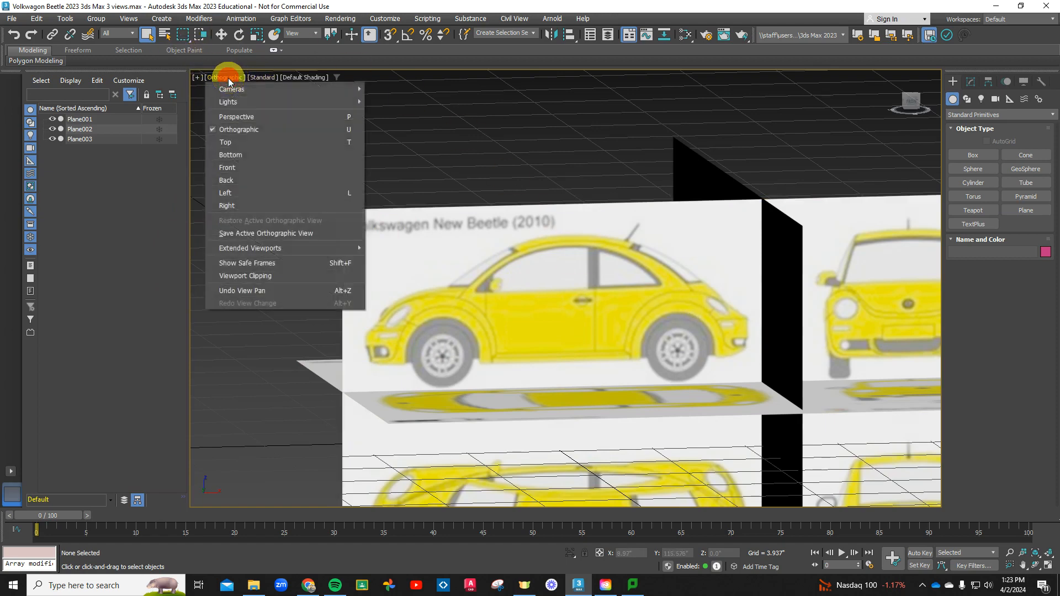
left_click(236, 194)
scroll(516, 272, "up", 8)
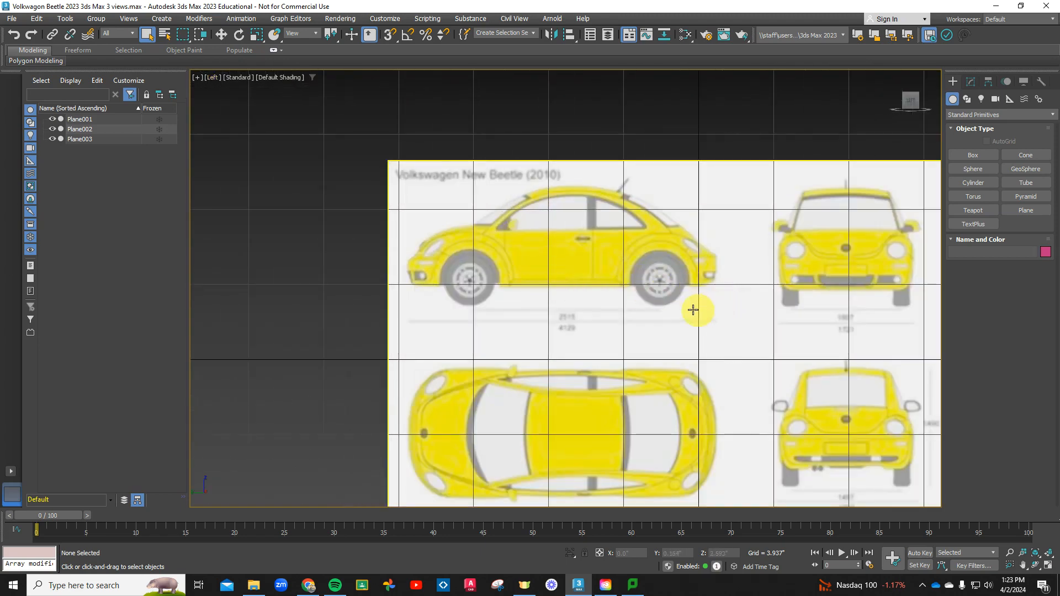
scroll(521, 208, "up", 2)
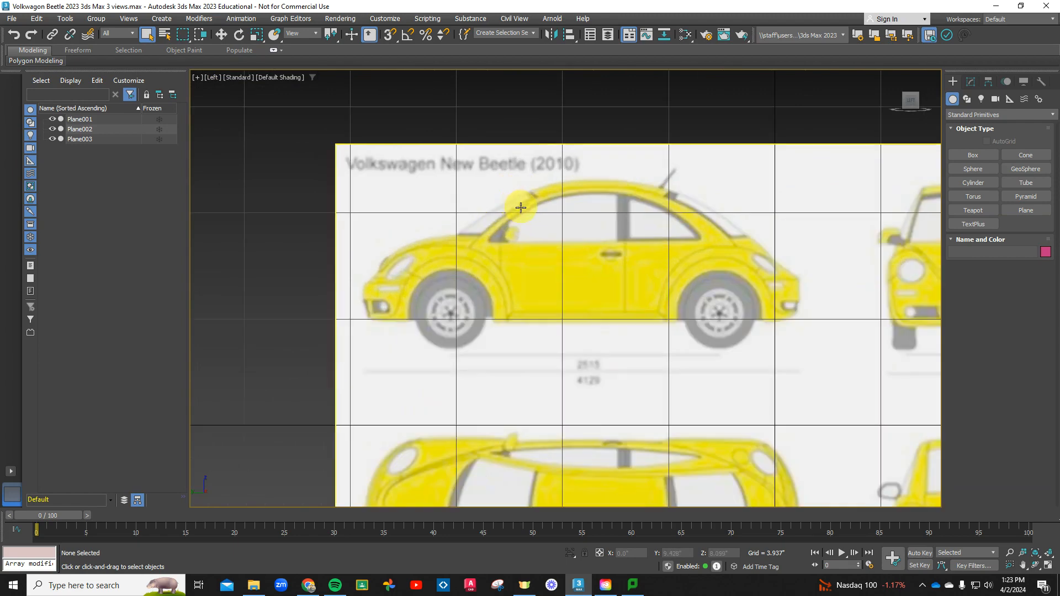
scroll(521, 208, "up", 2)
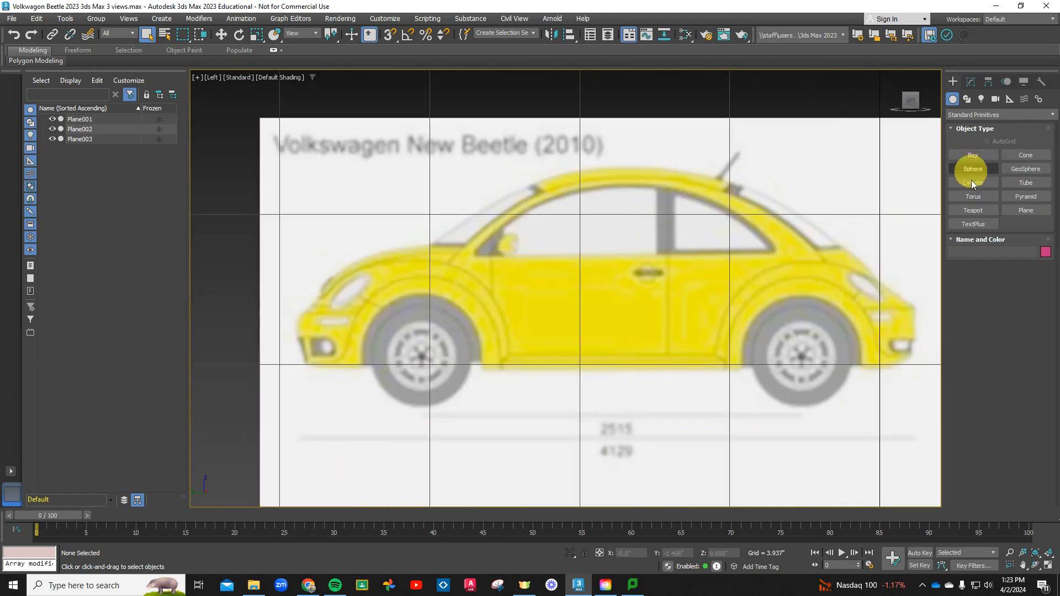
Step: Start a Line spline along the car's lower sill, from behind the front wheel to the rear wheel arch, about 6.85" long
left_click(967, 100)
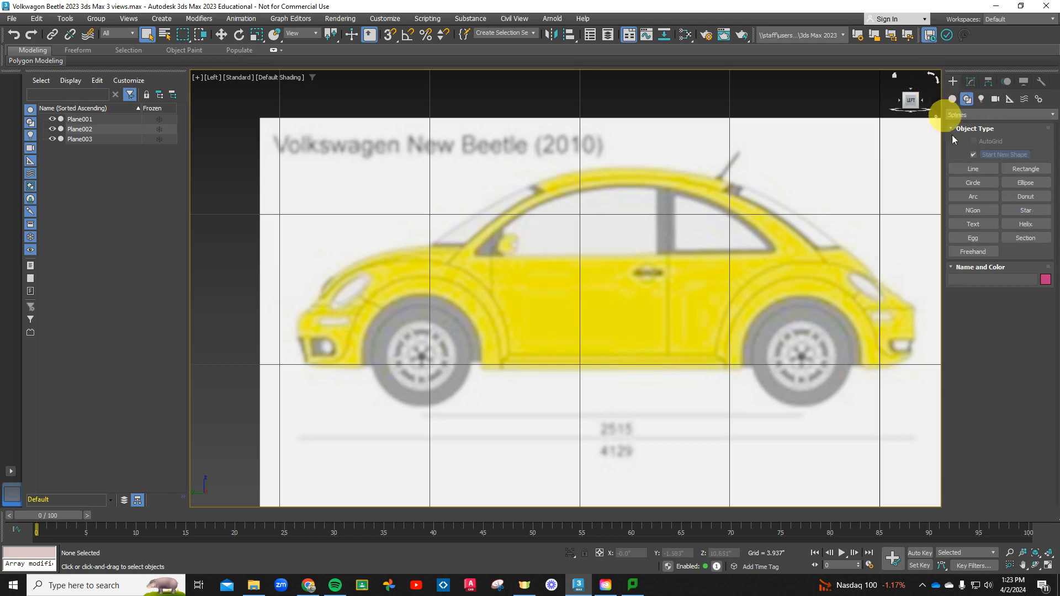
left_click(982, 168)
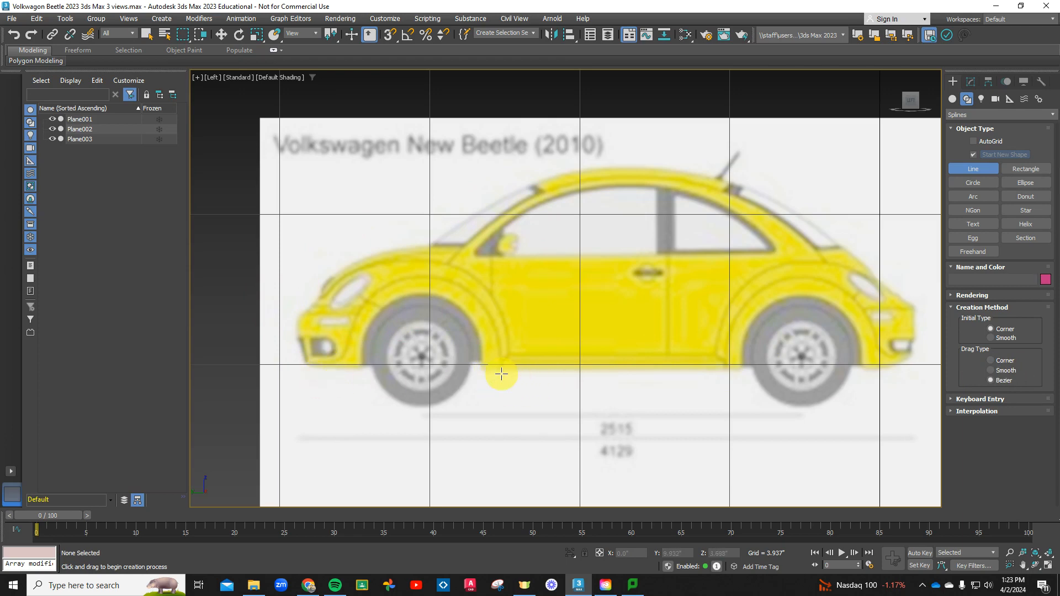
scroll(490, 373, "up", 3)
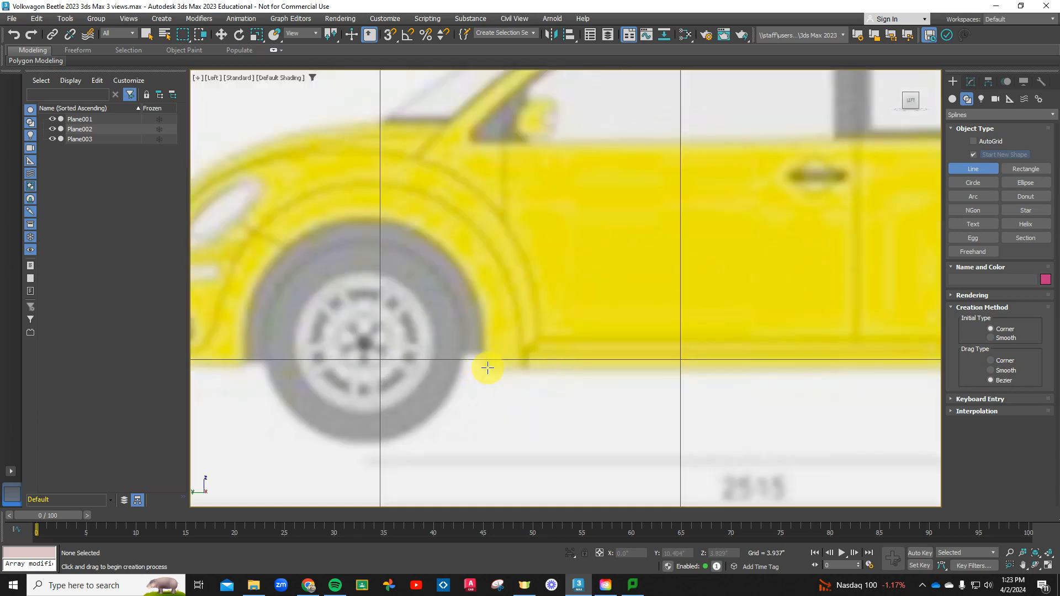
left_click(484, 369)
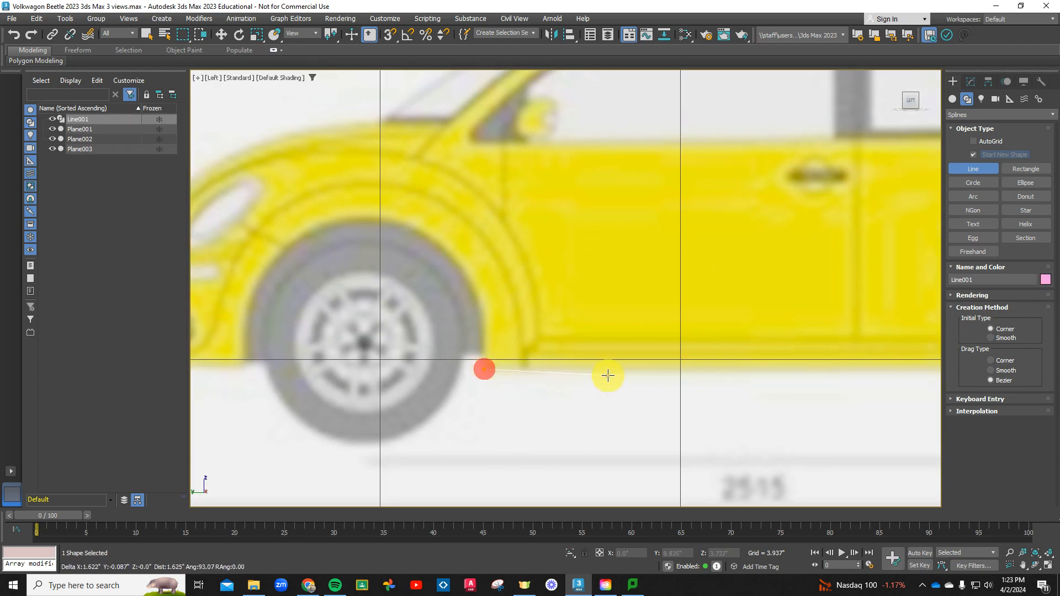
scroll(608, 372, "down", 5)
scroll(789, 365, "up", 2)
scroll(761, 378, "down", 1)
scroll(570, 362, "up", 5)
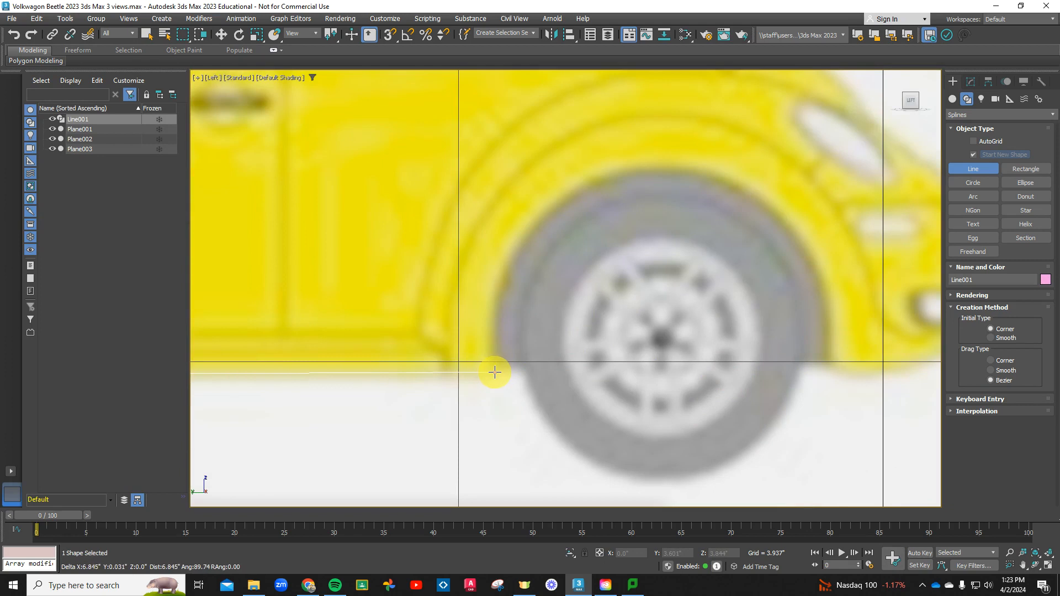
left_click(494, 372)
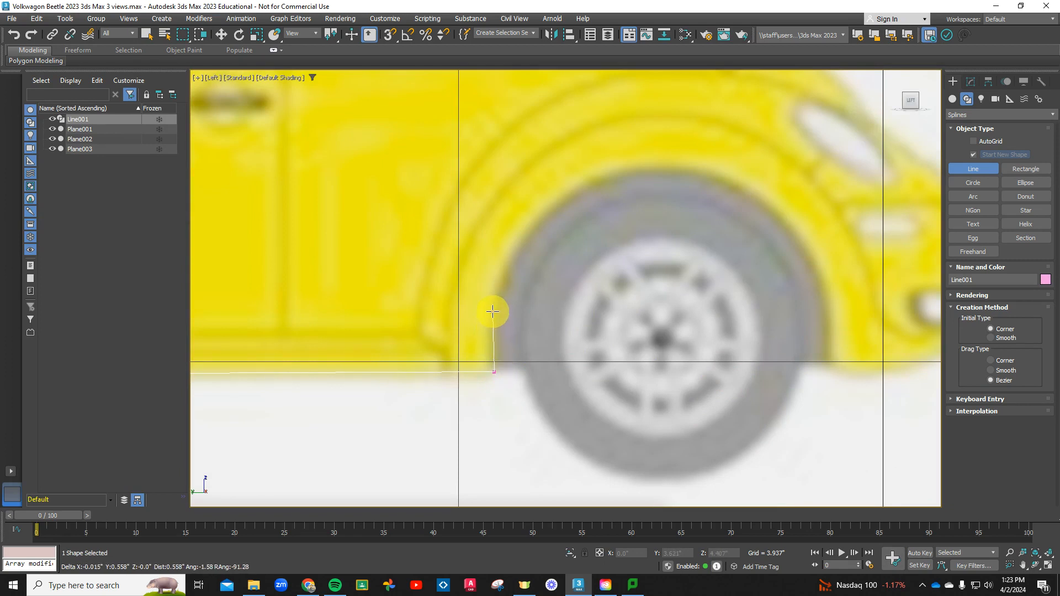
Step: Continue the line up the front half of the rear wheel arch with three curved Bezier points
left_click_drag(490, 313, 500, 296)
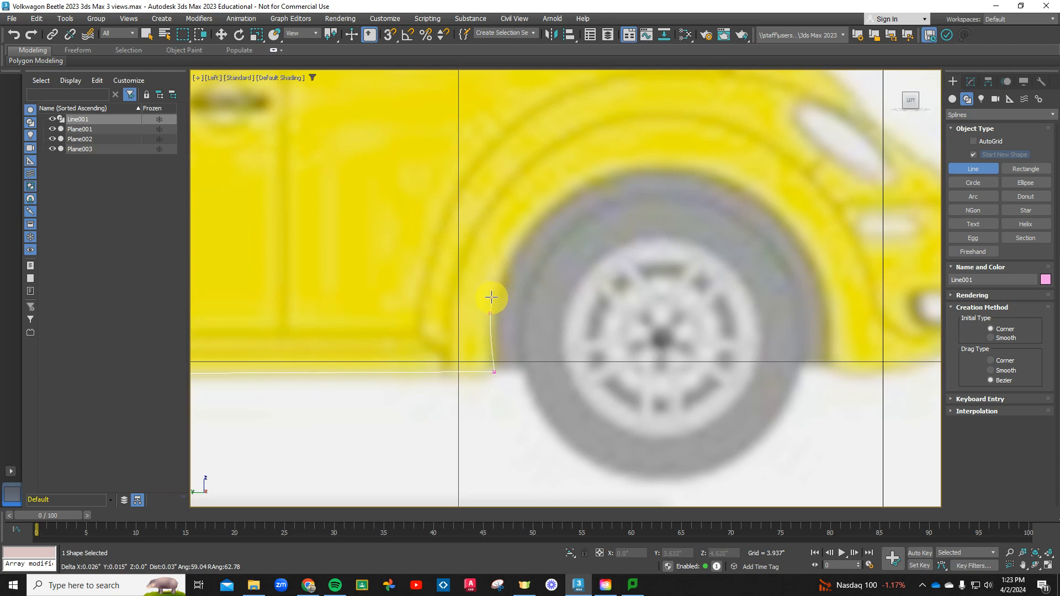
left_click_drag(501, 285, 492, 248)
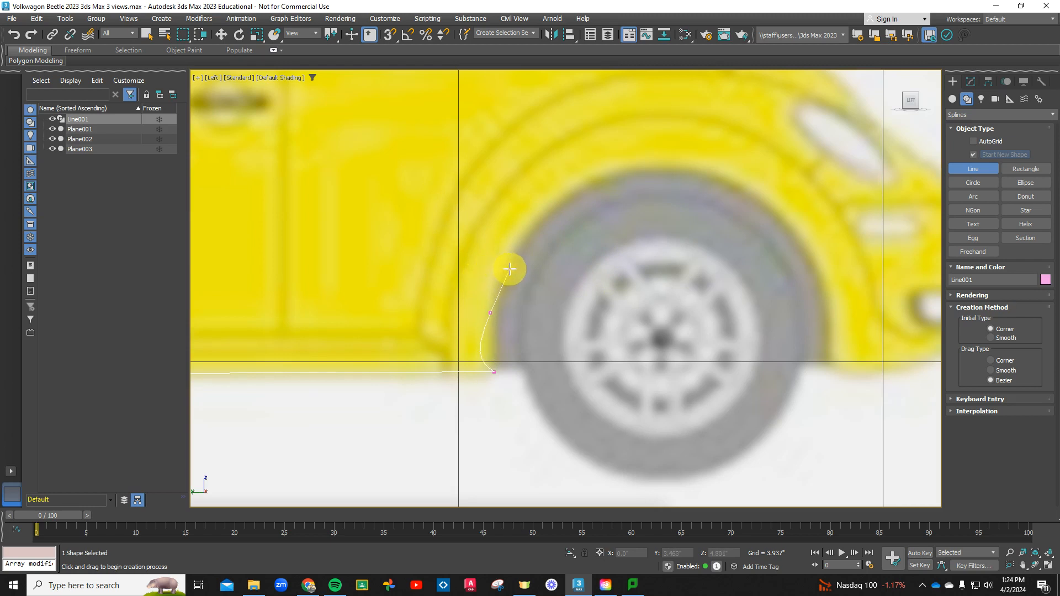
left_click_drag(516, 271, 501, 290)
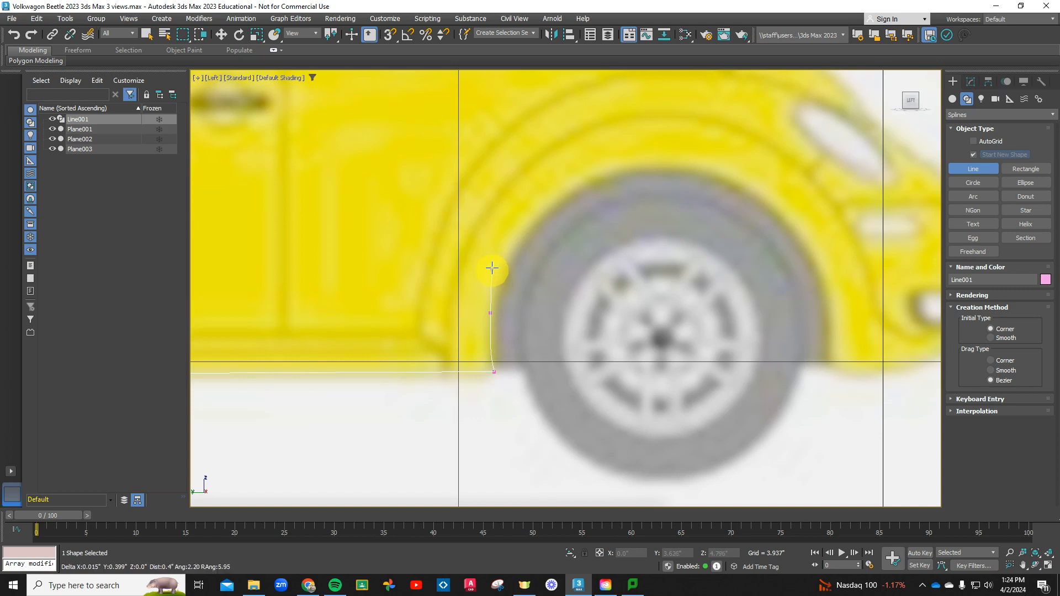
left_click(532, 221)
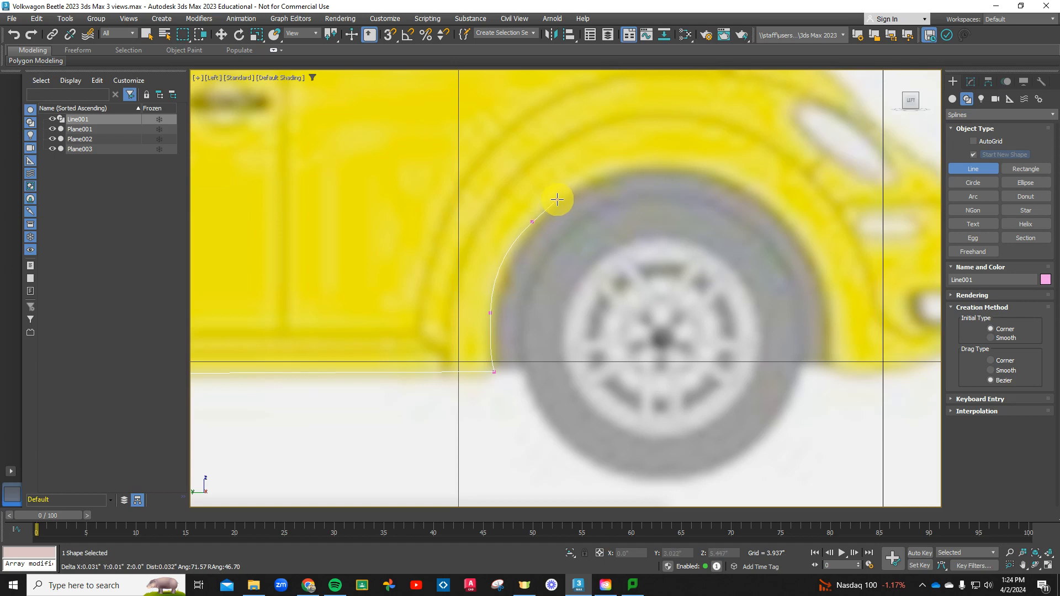
left_click(609, 174)
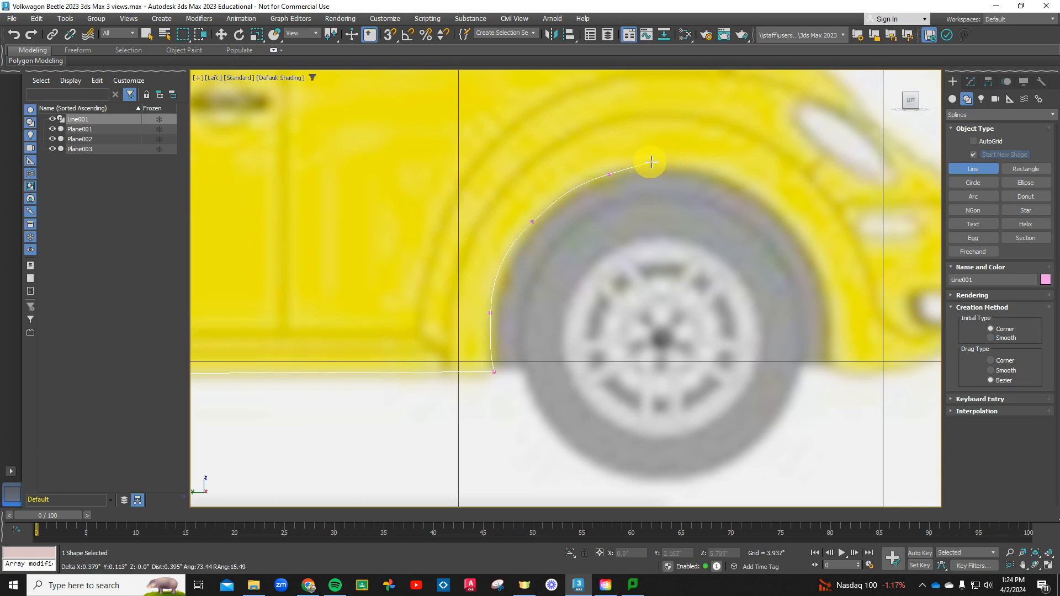
Step: Continue the spline over the rear half of the rear wheel arch down to its base with four points
left_click(717, 178)
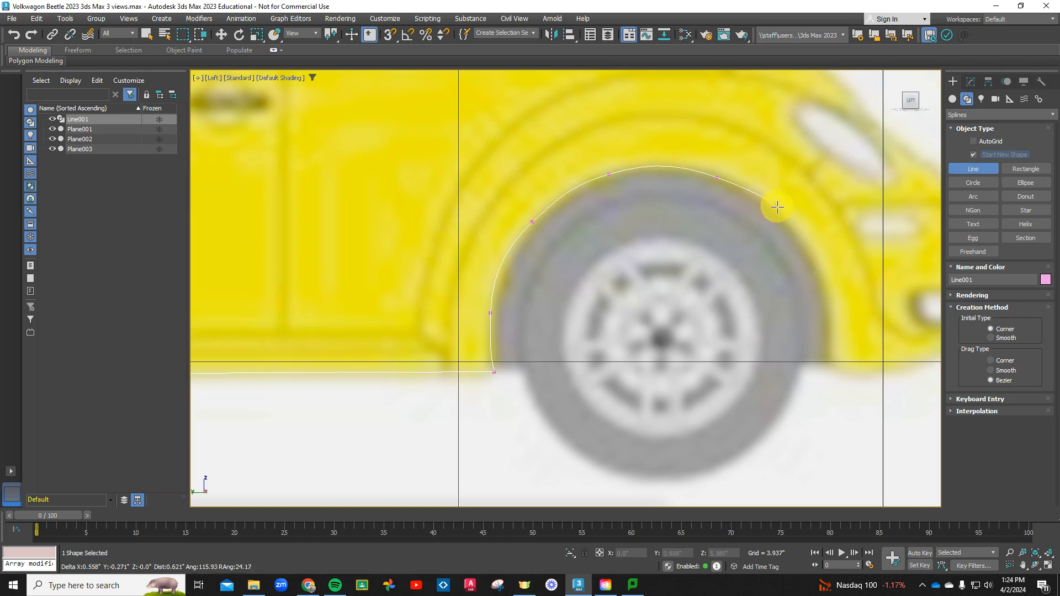
left_click(794, 230)
left_click_drag(793, 230, 811, 255)
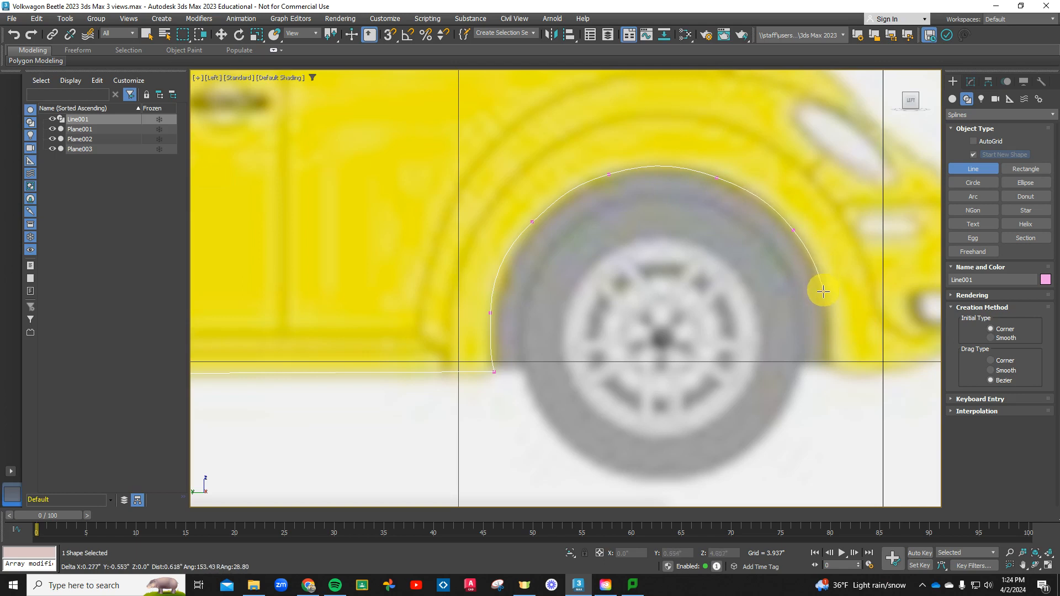
left_click_drag(825, 301, 825, 310)
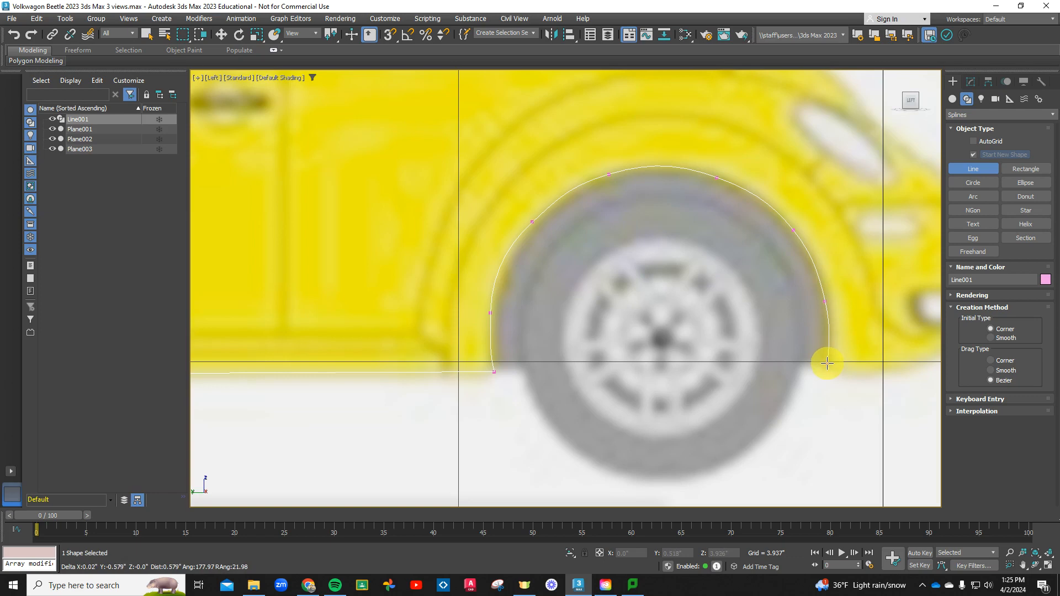
scroll(874, 367, "down", 4)
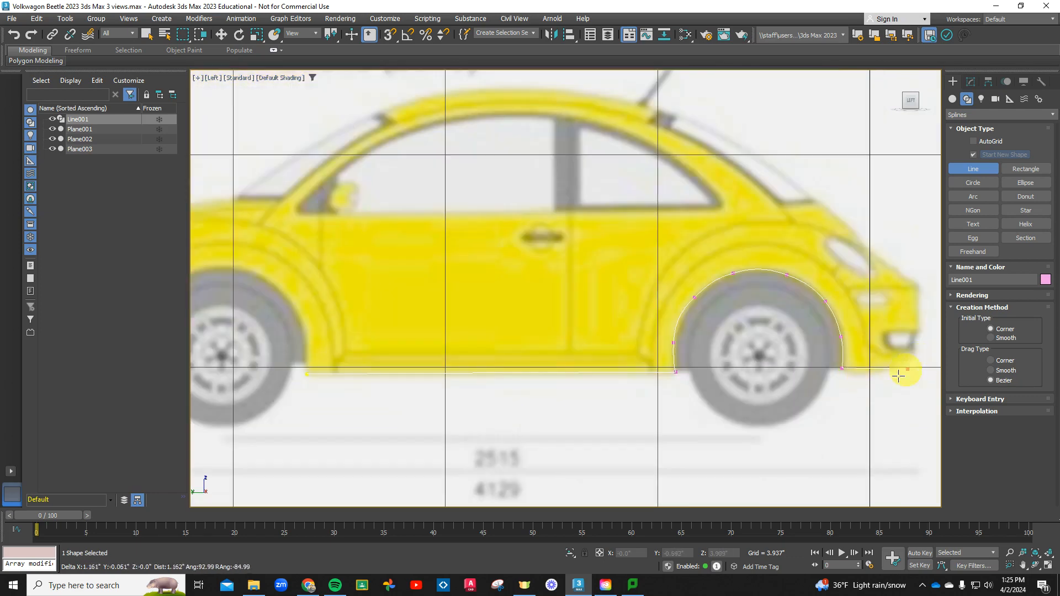
Step: Trace the body's lower edge behind the rear wheel toward the rear bumper with short, gently curved segments
scroll(900, 379, "up", 6)
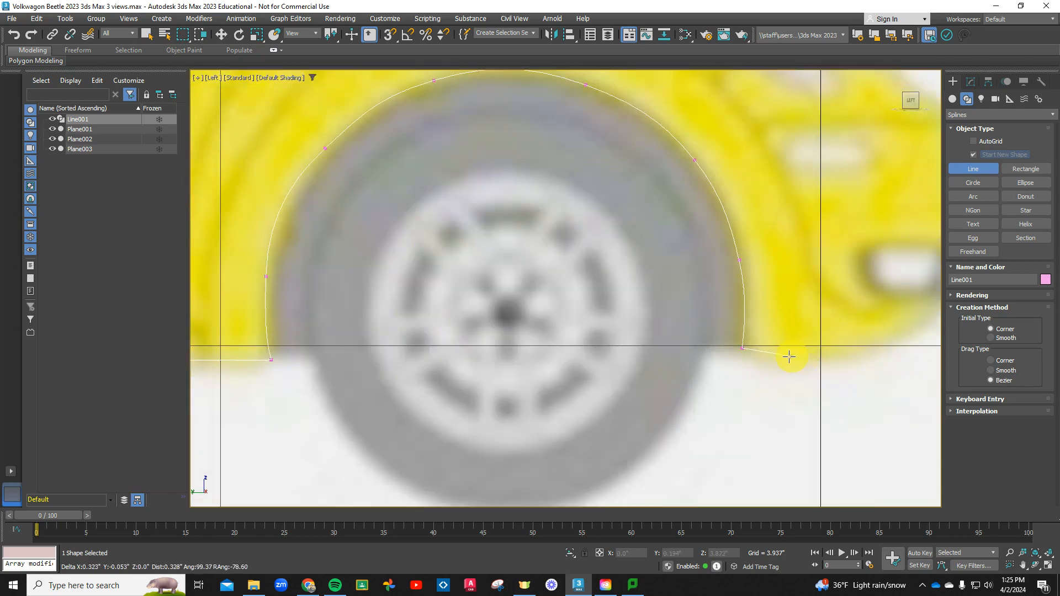
left_click(789, 358)
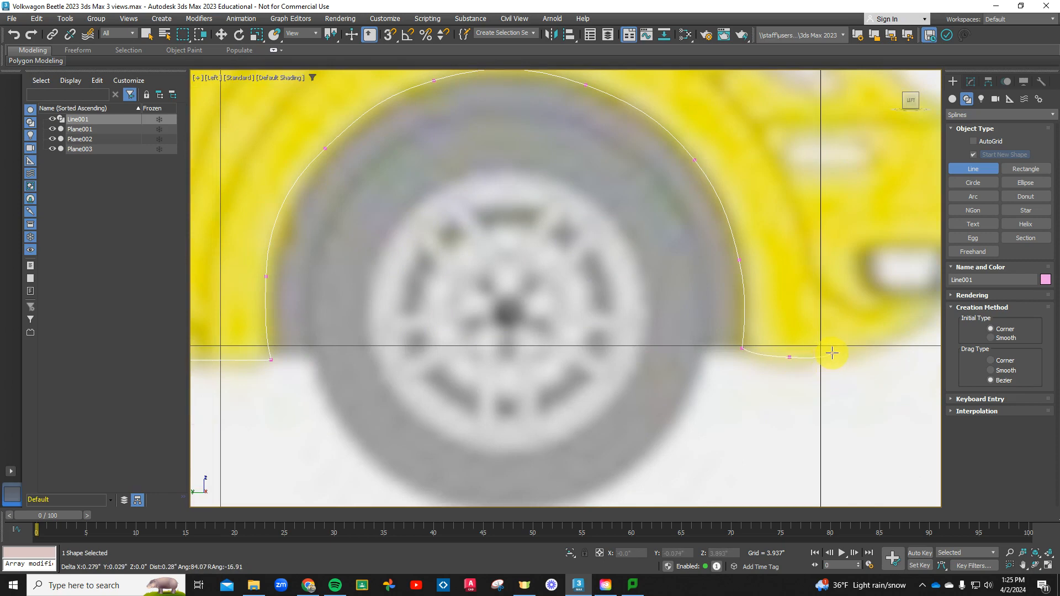
scroll(850, 347, "down", 4)
scroll(878, 338, "up", 4)
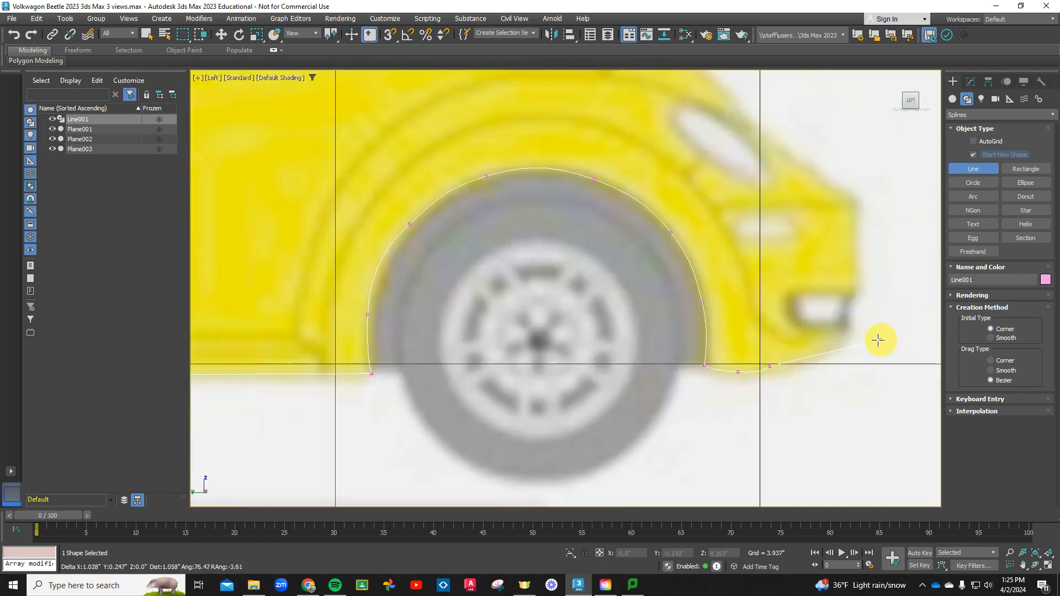
left_click(780, 371)
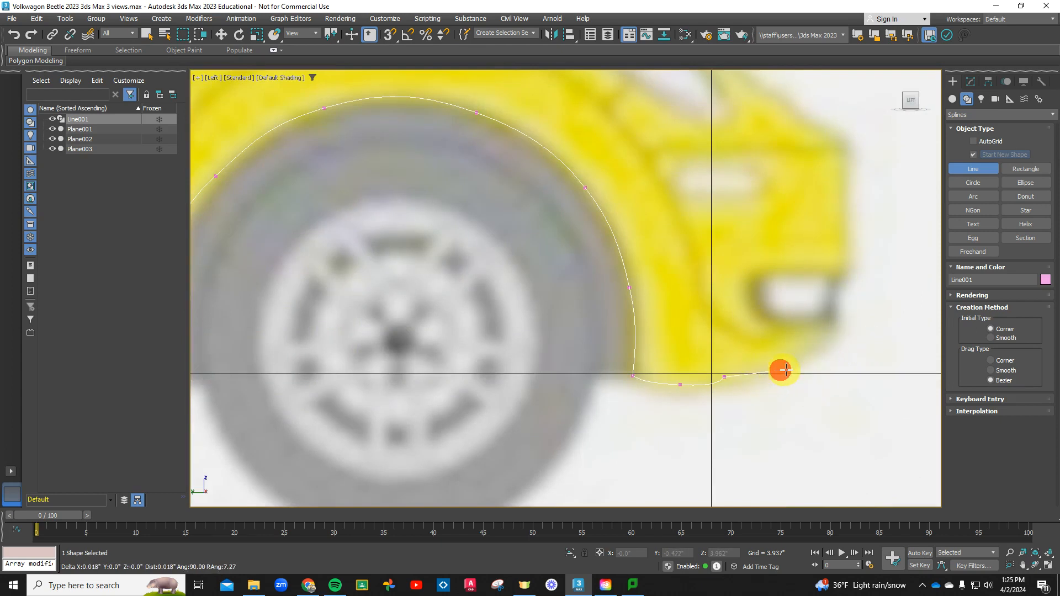
Step: Trace around the rear bumper's lower corner and up its vertical back face to the top rear corner
left_click(832, 350)
left_click_drag(847, 315, 845, 334)
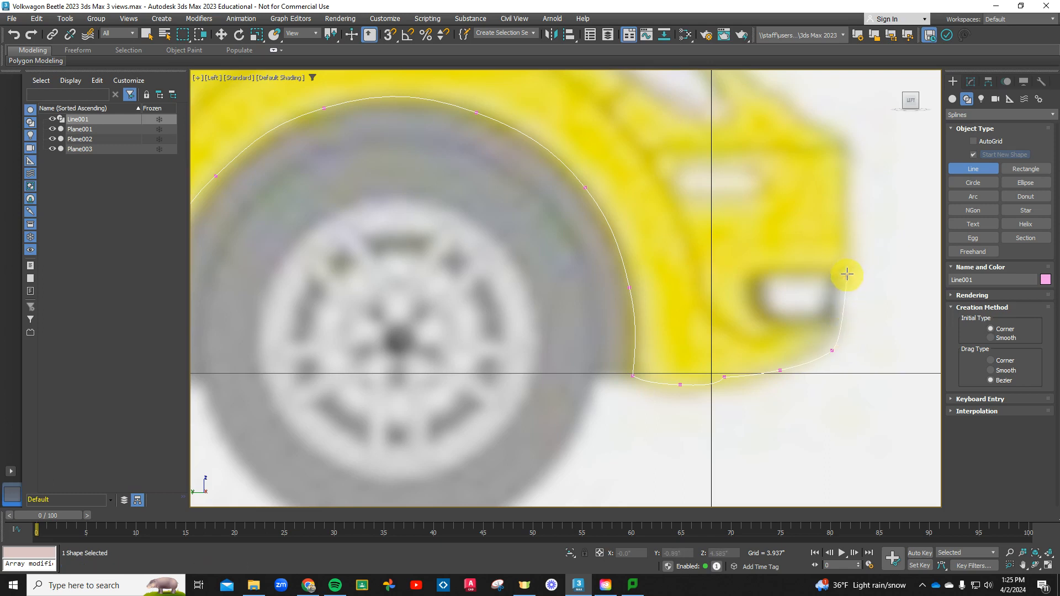
left_click(847, 239)
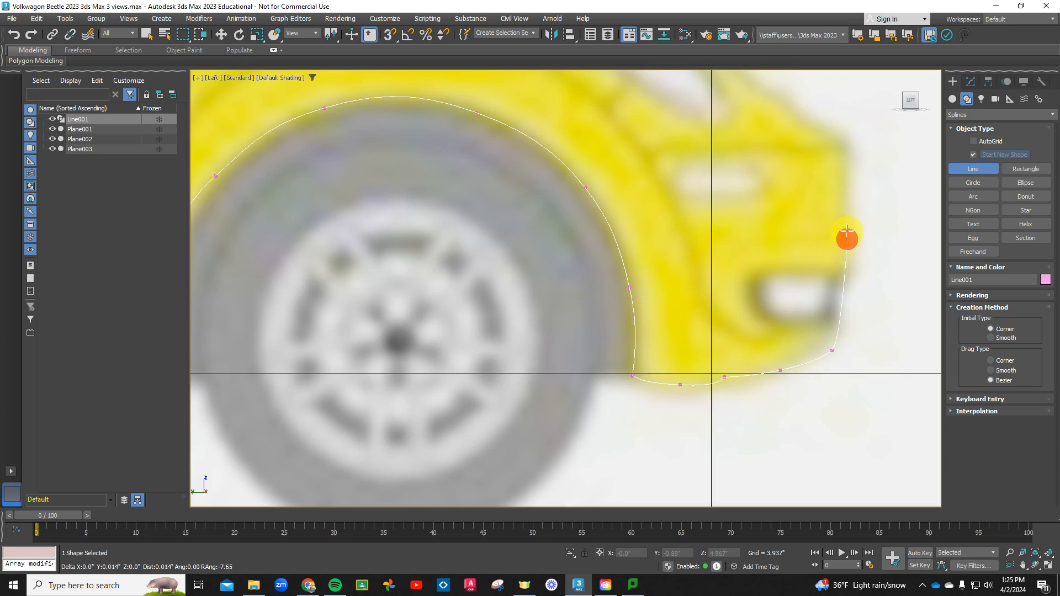
left_click(845, 145)
Step: Continue the spline up the sloping tail past the taillight to the lower part of the rear window
scroll(836, 140, "down", 6)
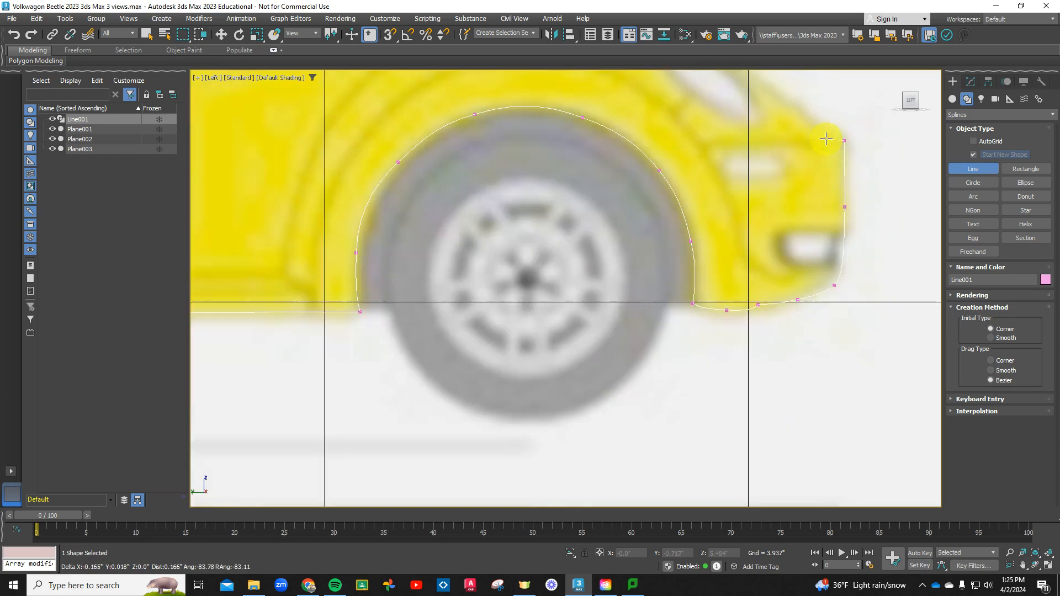
scroll(823, 115, "up", 3)
scroll(821, 113, "up", 6)
scroll(821, 147, "down", 3)
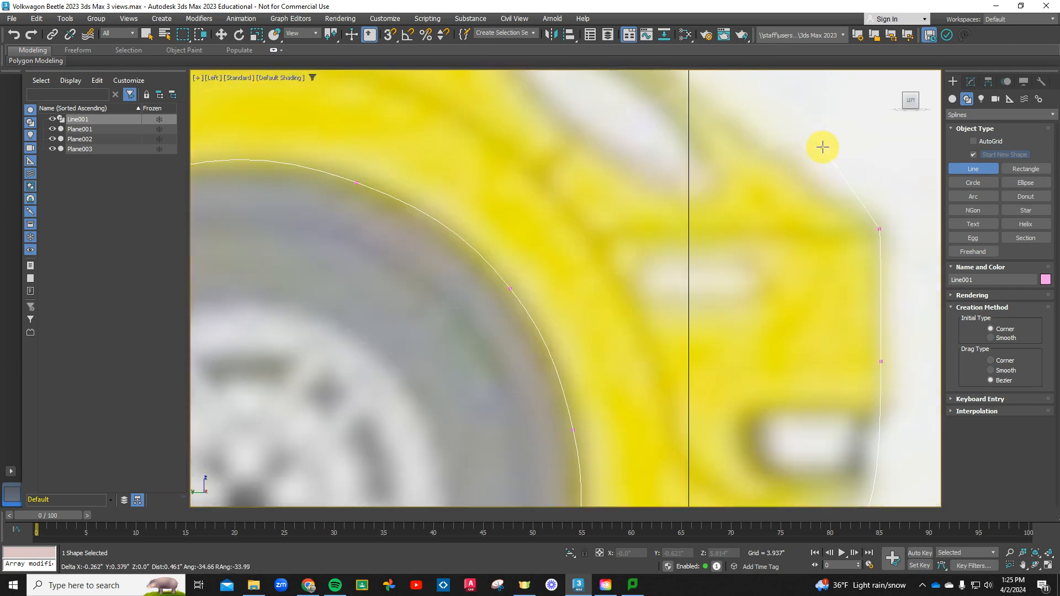
middle_click_drag(826, 138, 802, 192)
scroll(739, 294, "down", 4)
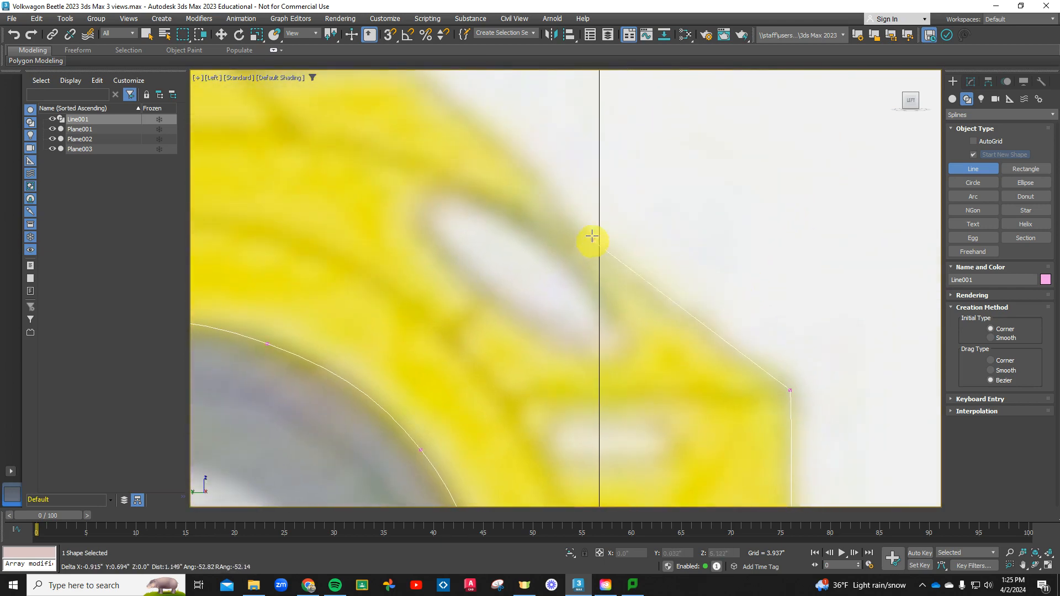
scroll(599, 229, "down", 4)
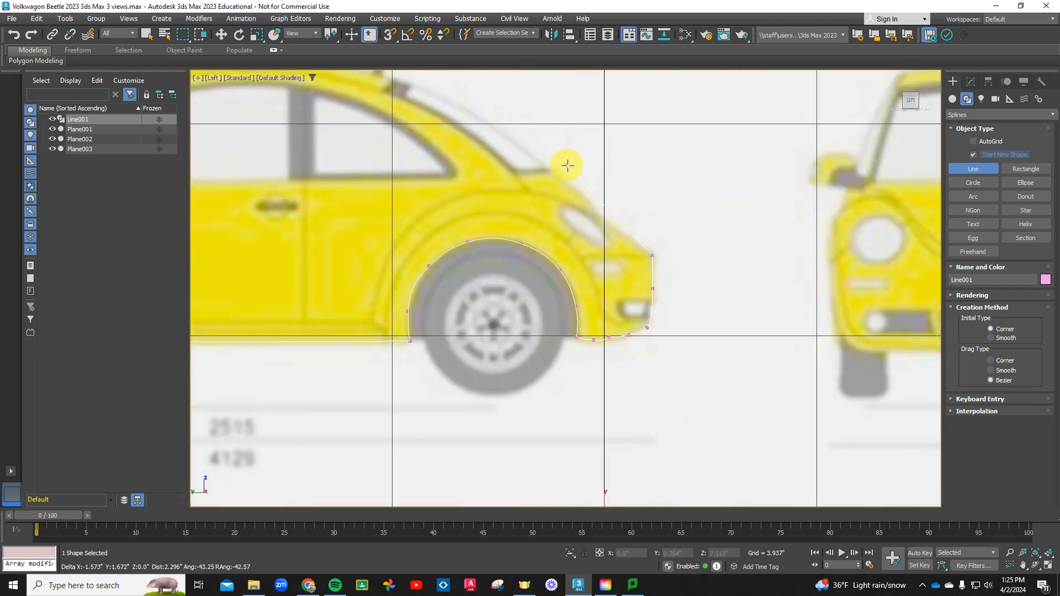
left_click(591, 208)
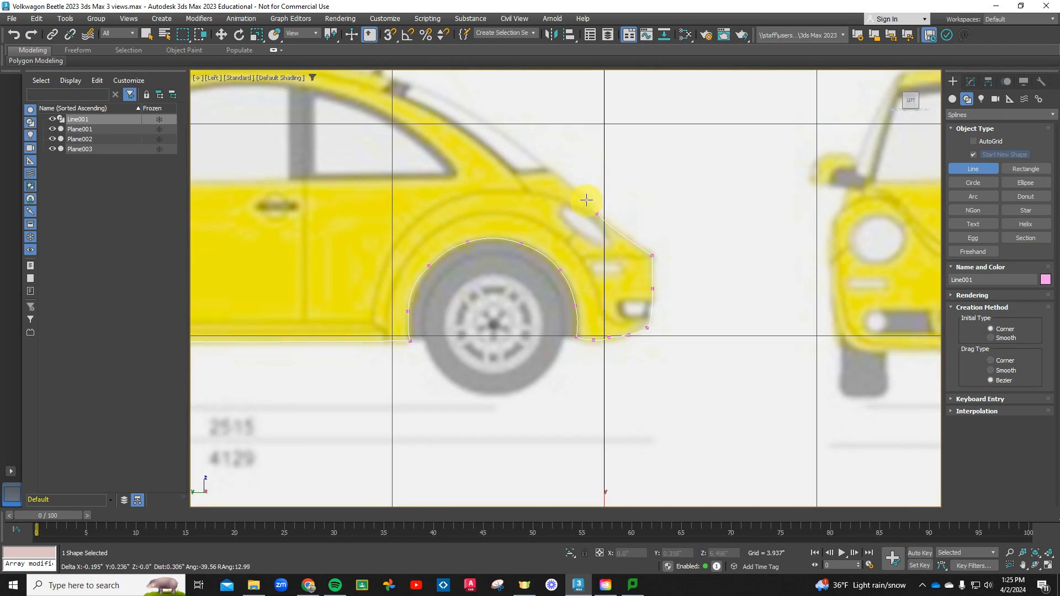
left_click(521, 142)
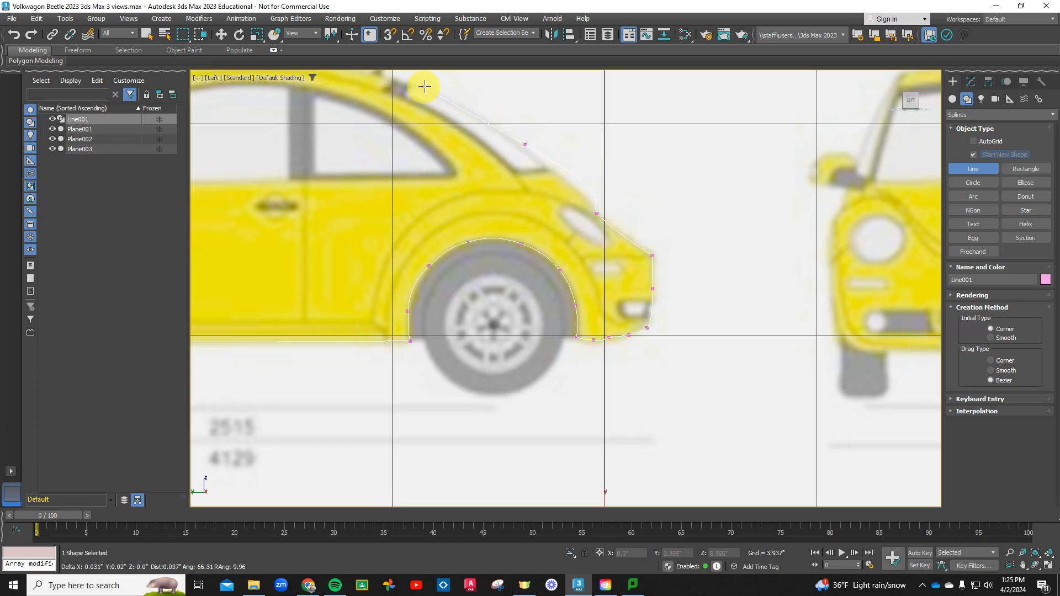
Step: Extend the curve along the rear window to the roof just behind the antenna and end the line there
right_click(480, 110)
scroll(481, 111, "down", 5)
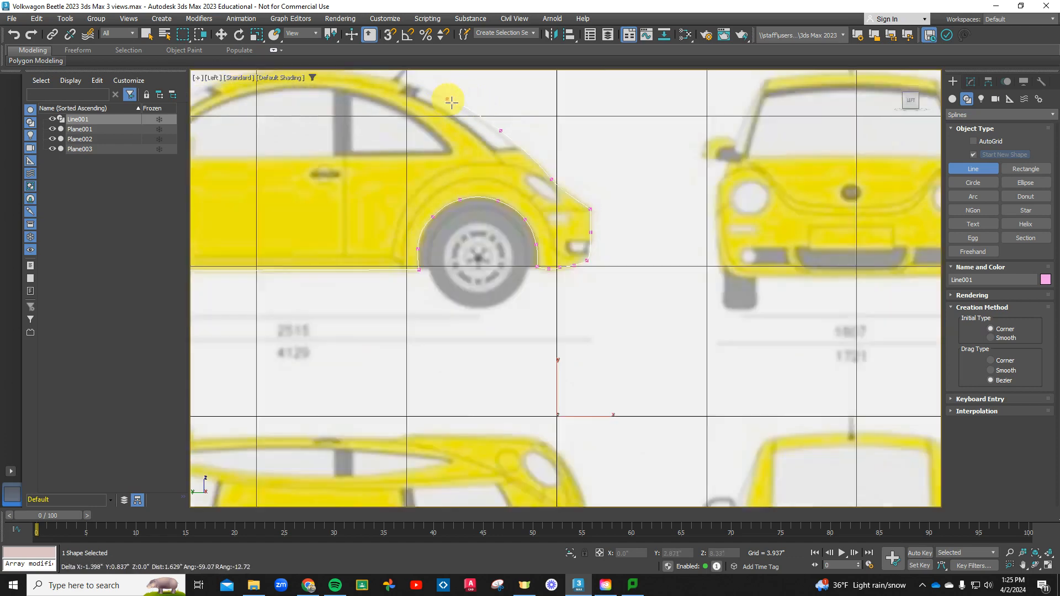
scroll(390, 88, "up", 5)
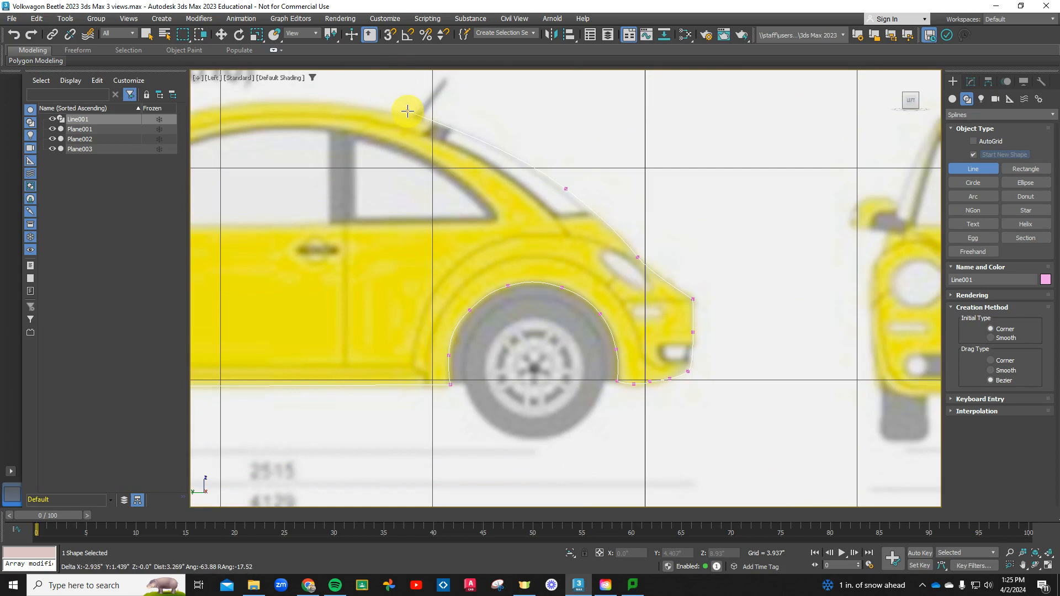
left_click(433, 121)
scroll(368, 92, "down", 3)
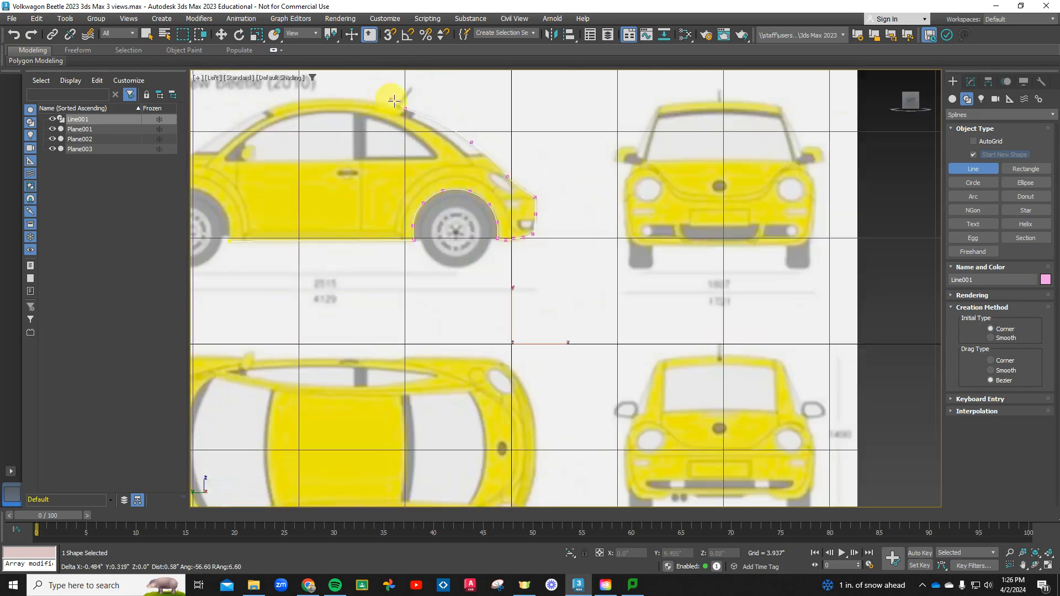
scroll(310, 78, "down", 4)
scroll(304, 91, "up", 5)
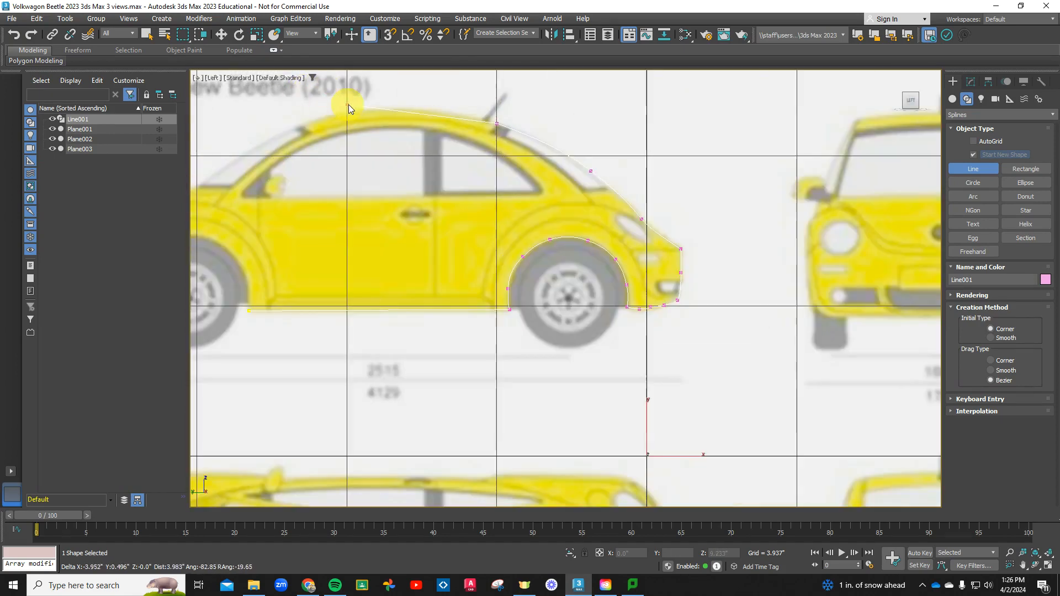
middle_click_drag(365, 98, 515, 117)
right_click(521, 118)
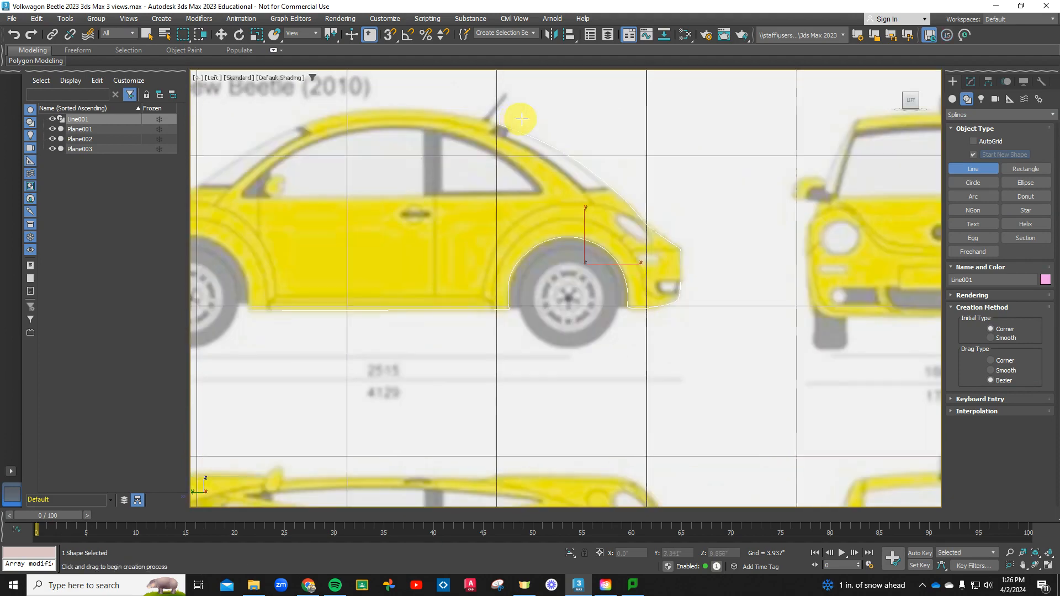
Step: Turn off Grid Points snapping in the Grid and Snap Settings
middle_click_drag(414, 97, 635, 130)
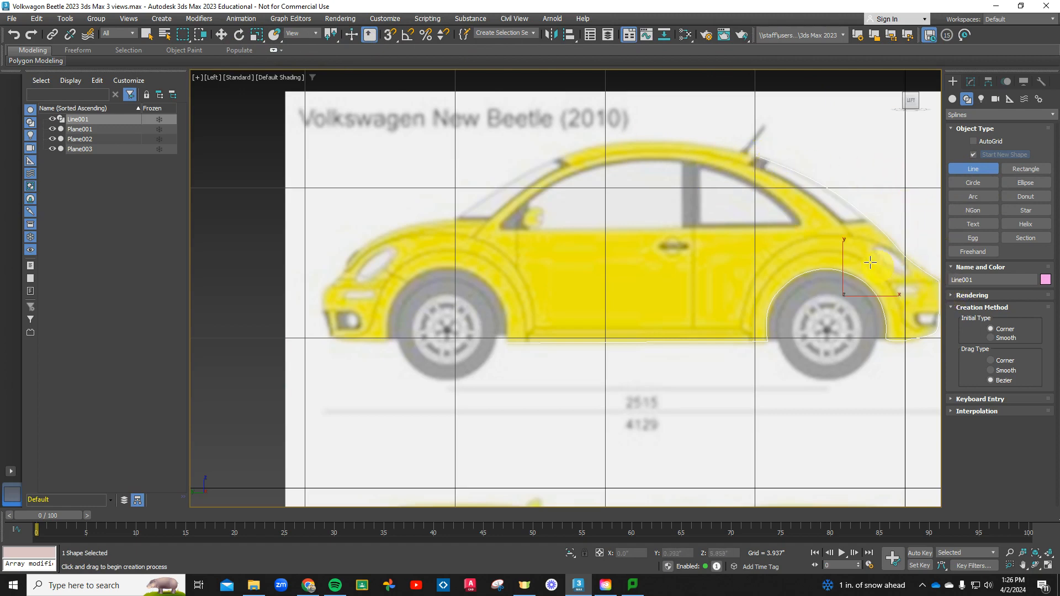
right_click(390, 38)
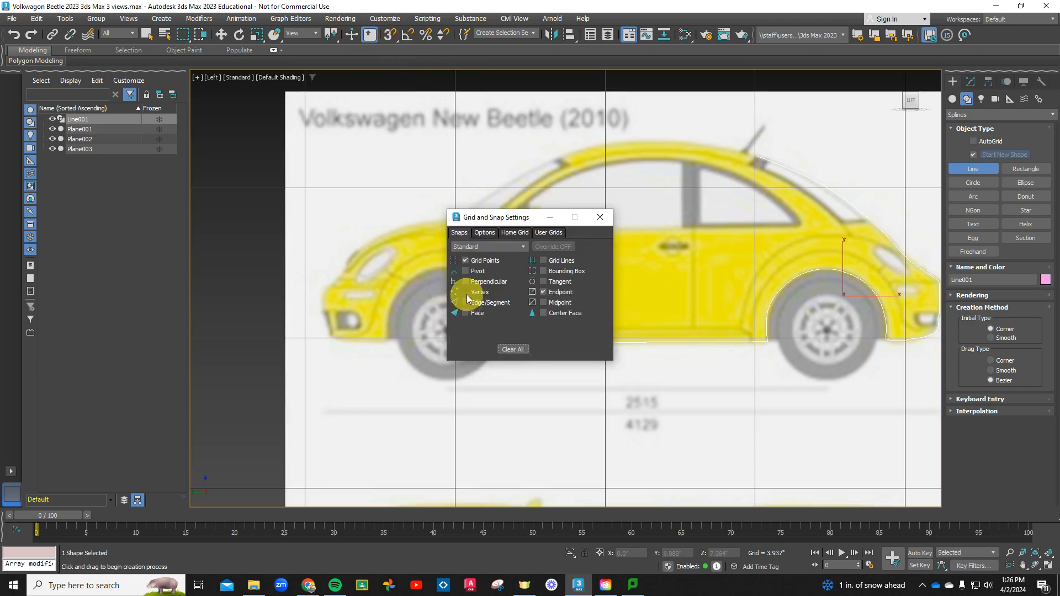
left_click(465, 260)
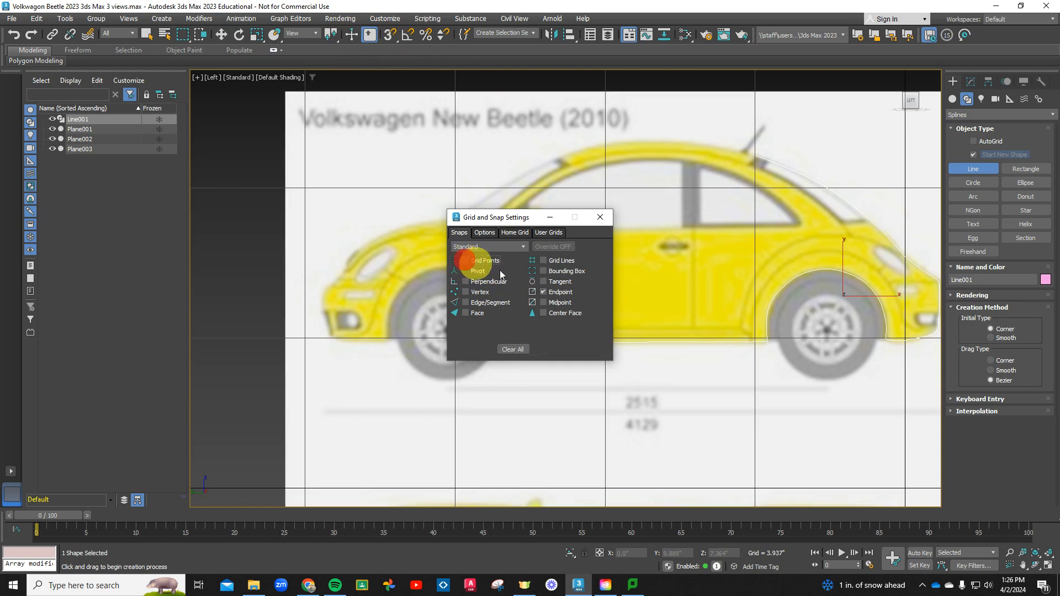
left_click(600, 217)
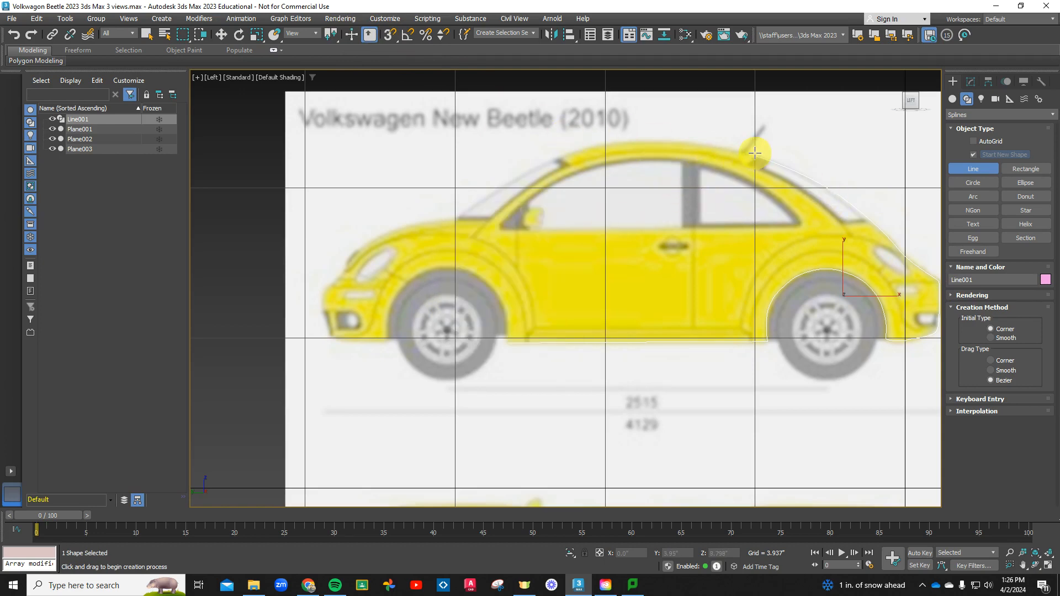
Step: Start a second Line at the first spline's roof end and trace the roof curve forward to the windshield's top edge
scroll(755, 156, "up", 5)
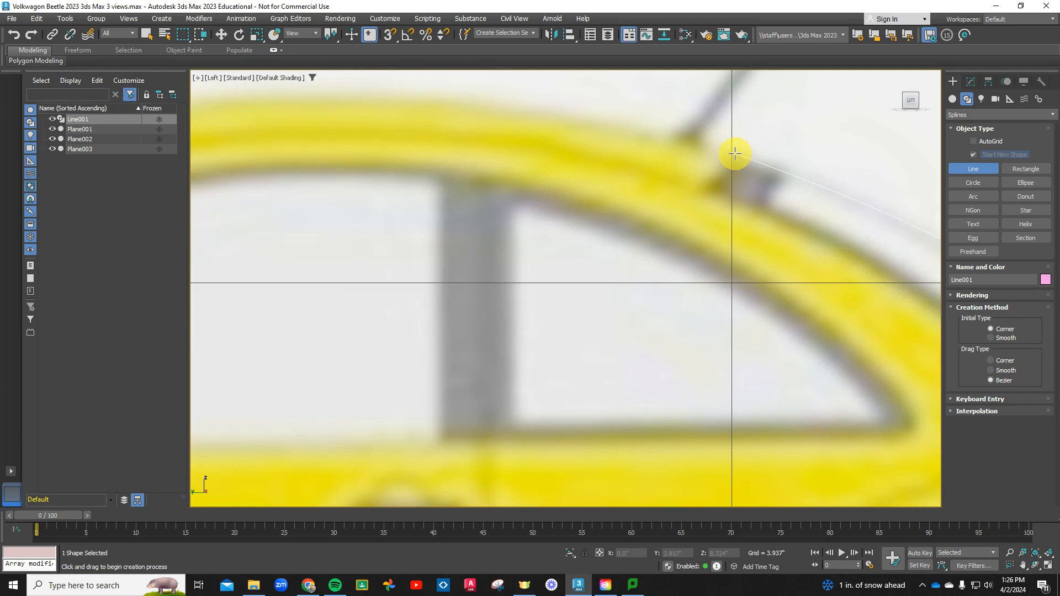
left_click_drag(733, 154, 665, 149)
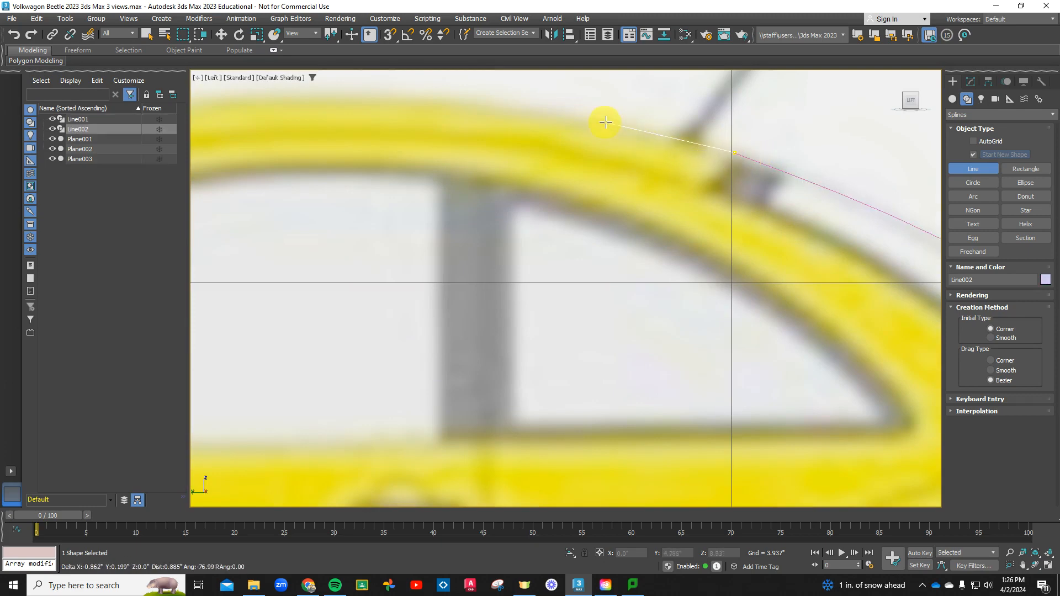
scroll(642, 133, "down", 5)
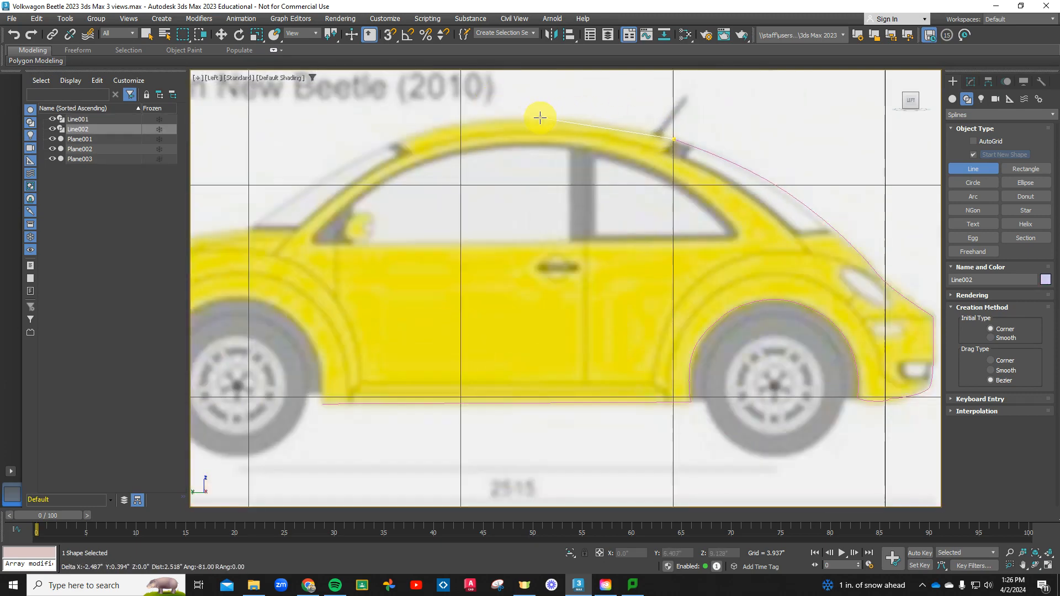
left_click_drag(540, 117, 490, 120)
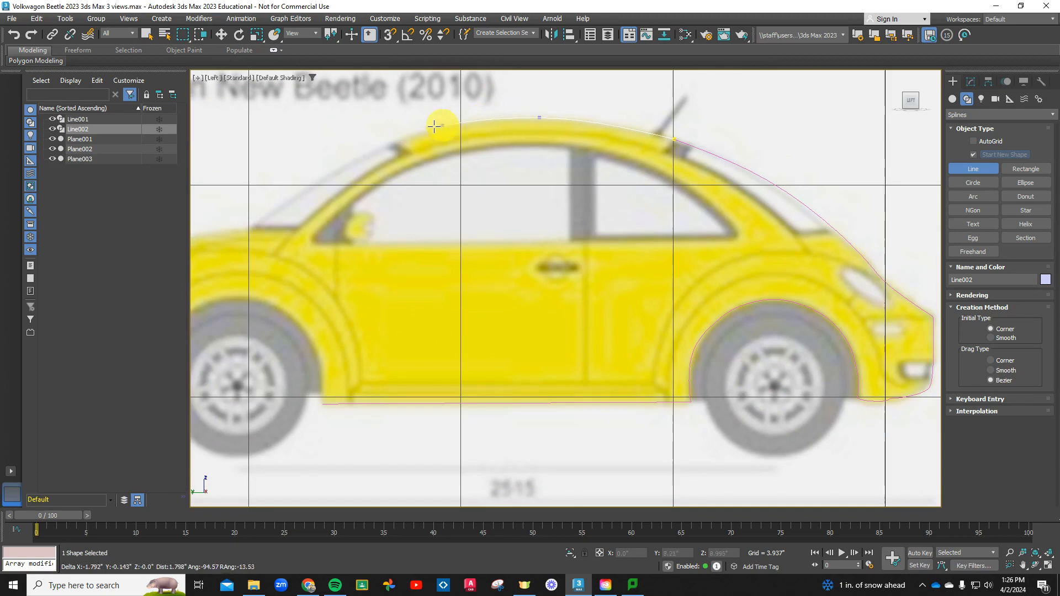
left_click(391, 141)
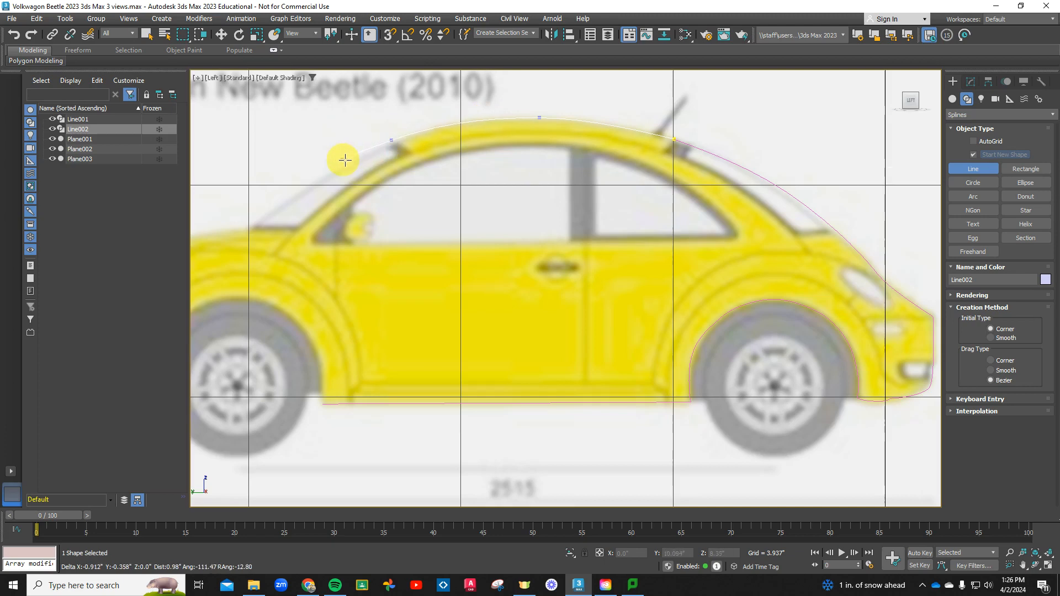
Step: Continue the second spline down the windshield to its base at the rear edge of the hood
scroll(269, 199, "down", 5)
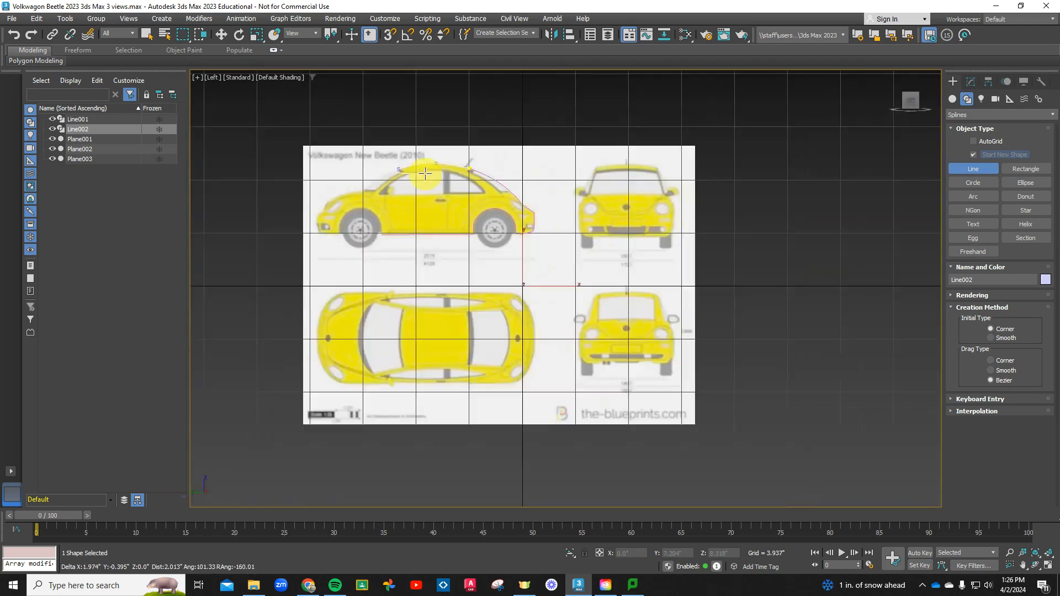
scroll(332, 160, "up", 6)
scroll(570, 239, "up", 6)
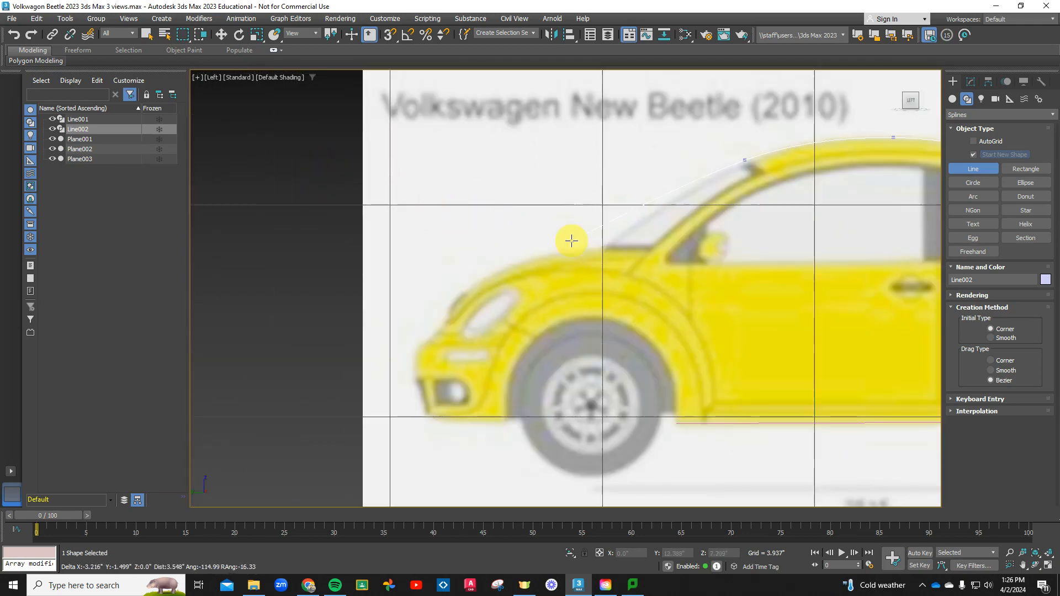
scroll(627, 264, "down", 3)
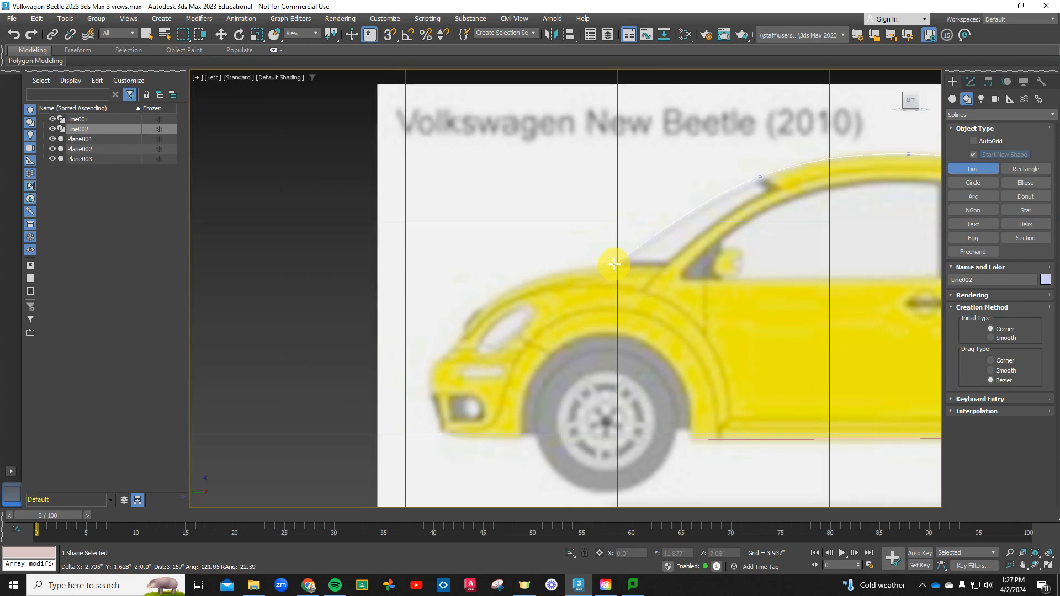
left_click(615, 265)
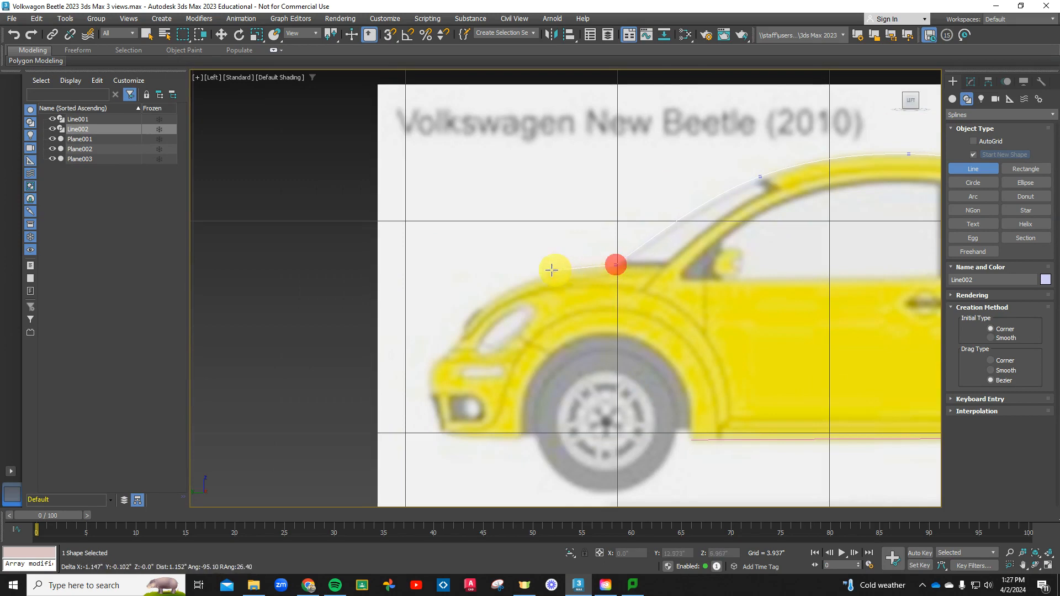
scroll(574, 267, "up", 5)
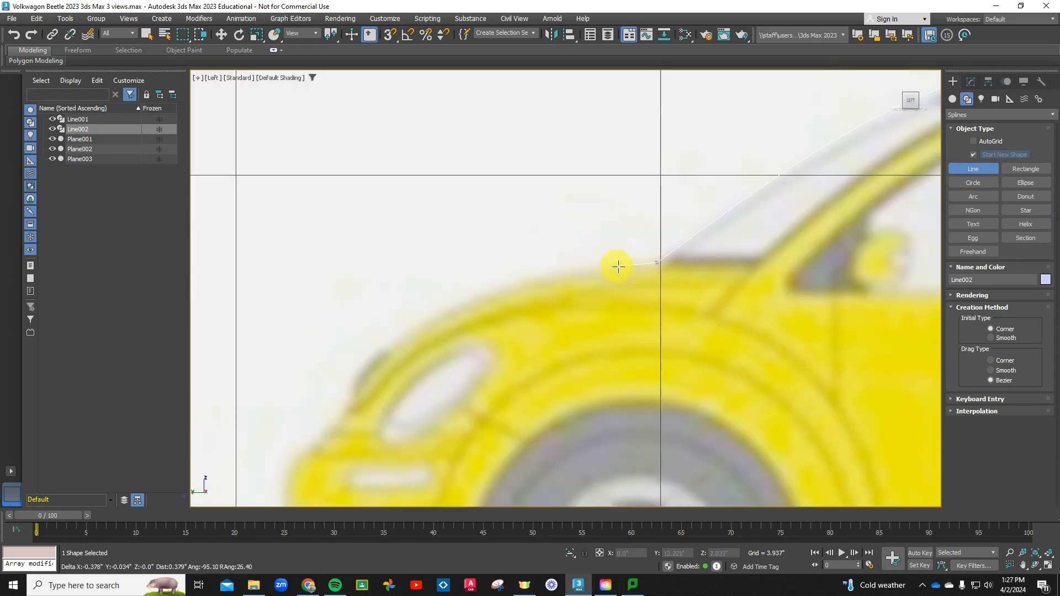
Step: Continue the second spline forward along the hood and down past the headlight to the top of the front bumper
left_click(546, 277)
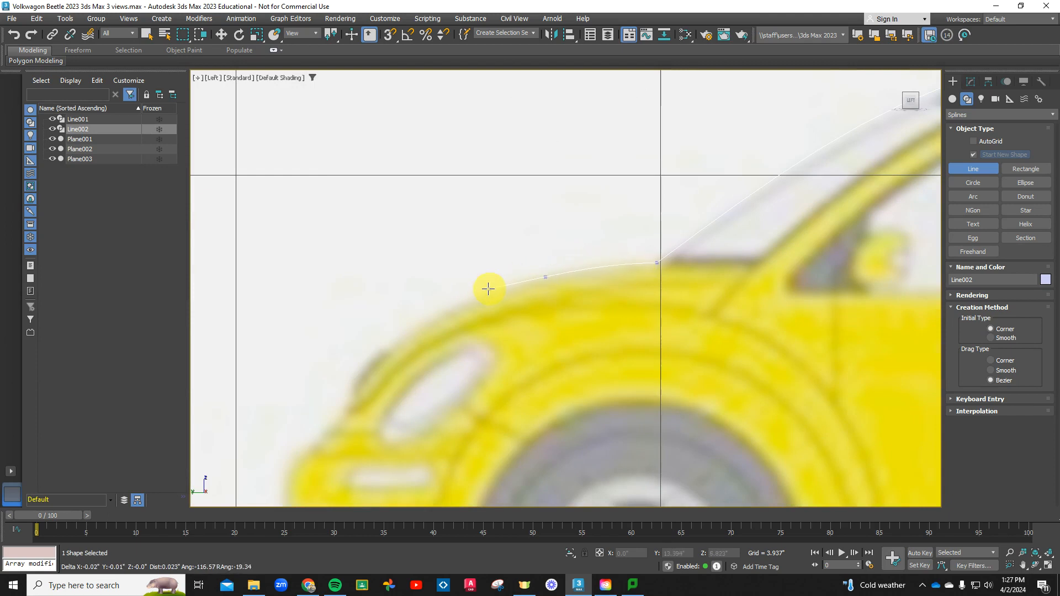
left_click(404, 340)
scroll(405, 340, "down", 5)
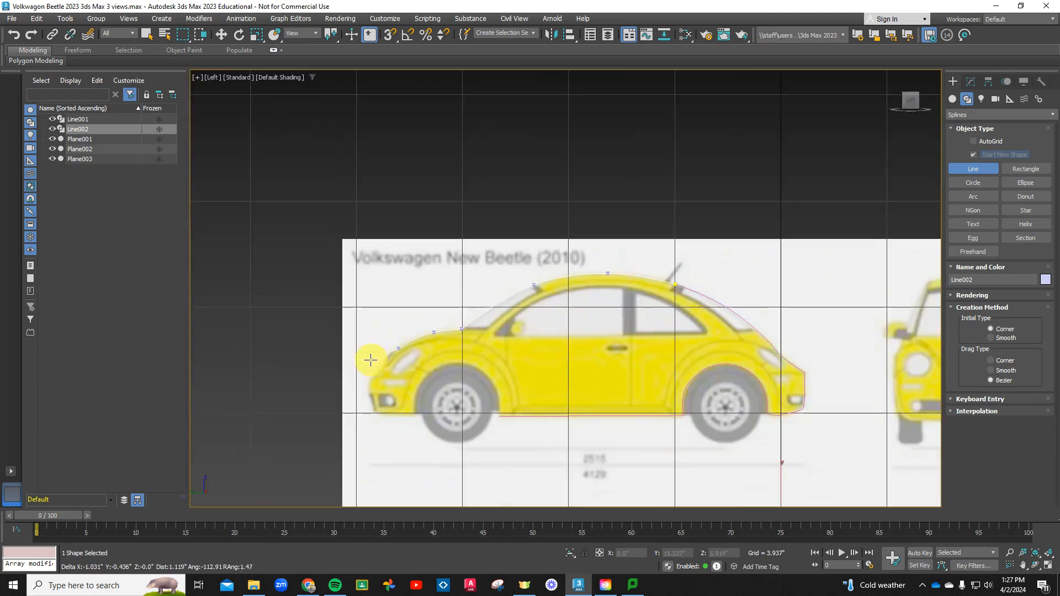
scroll(364, 375, "up", 5)
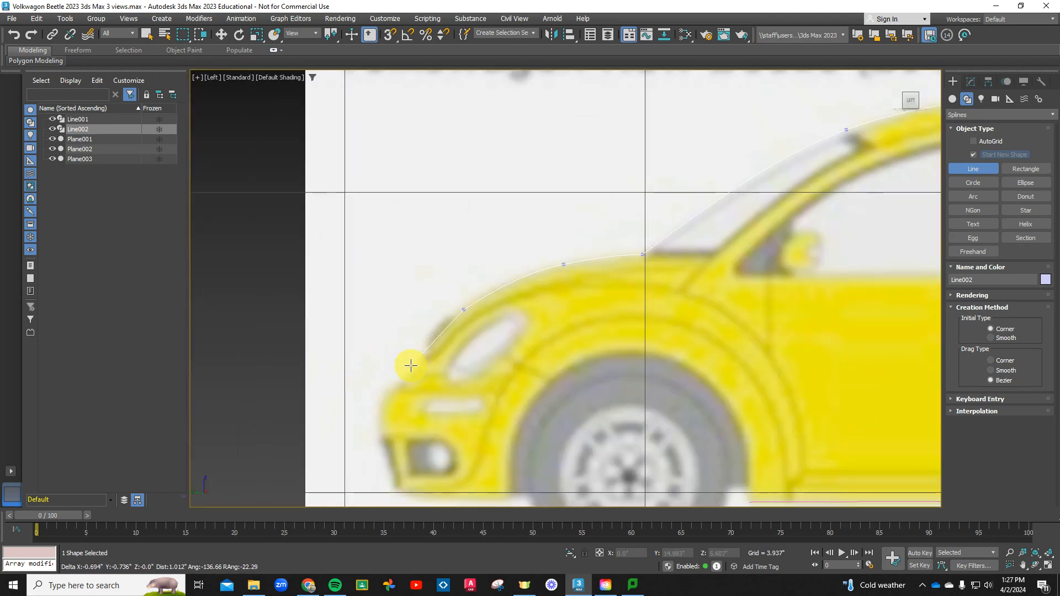
left_click(413, 370)
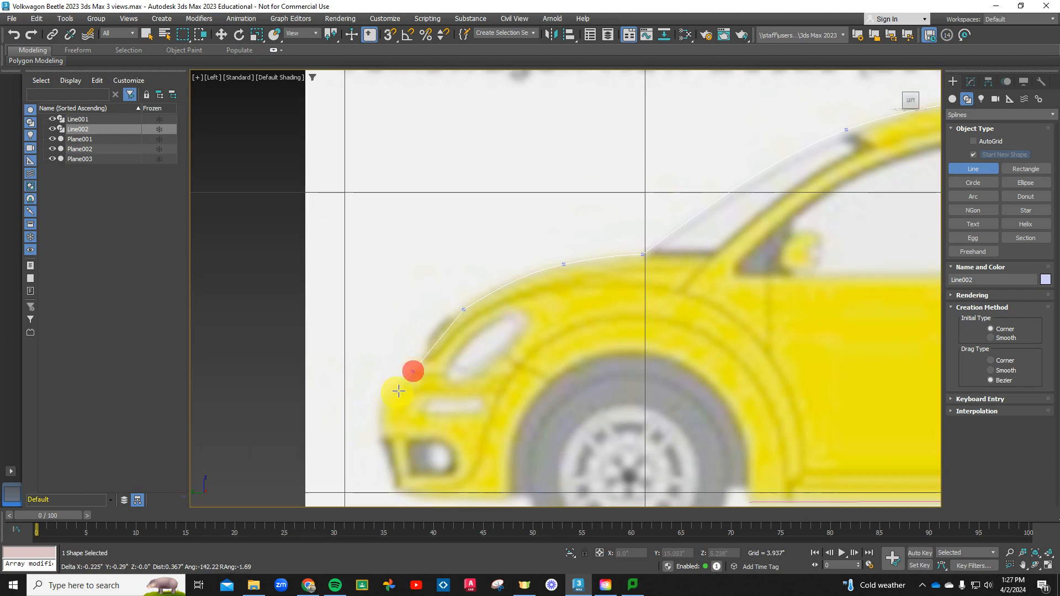
Step: Trace the front bumper's nose down to its lower corner and along the underside to the front wheel arch
left_click(399, 390)
left_click(379, 411)
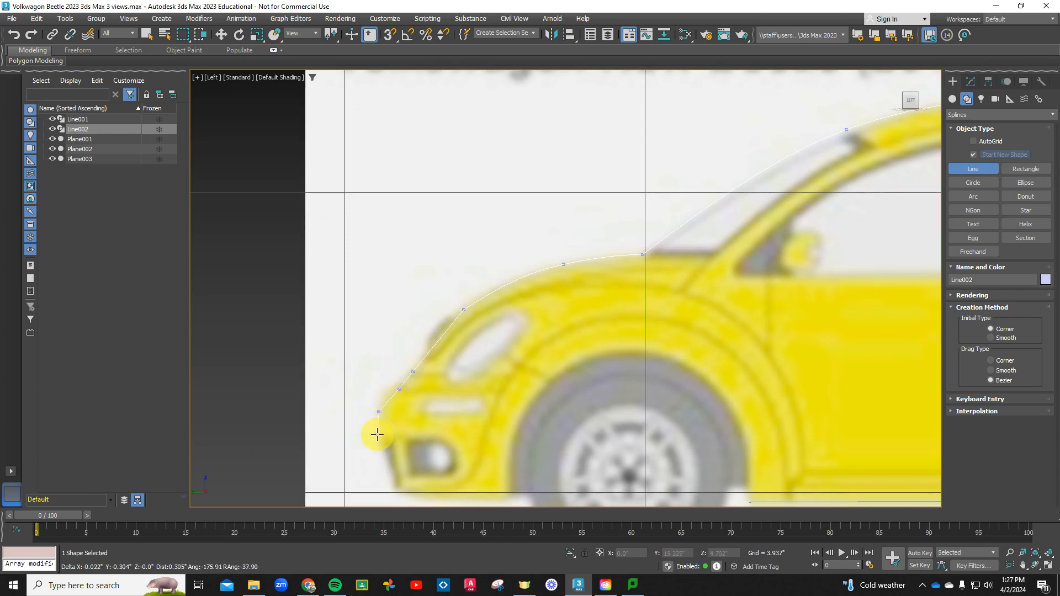
left_click(379, 437)
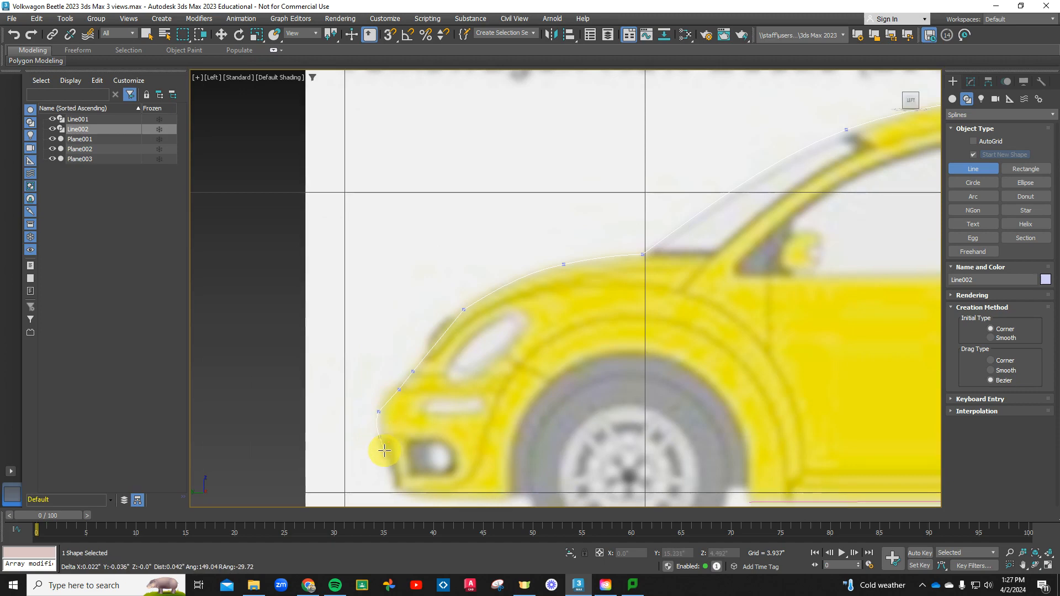
scroll(384, 450, "down", 4)
scroll(386, 458, "up", 3)
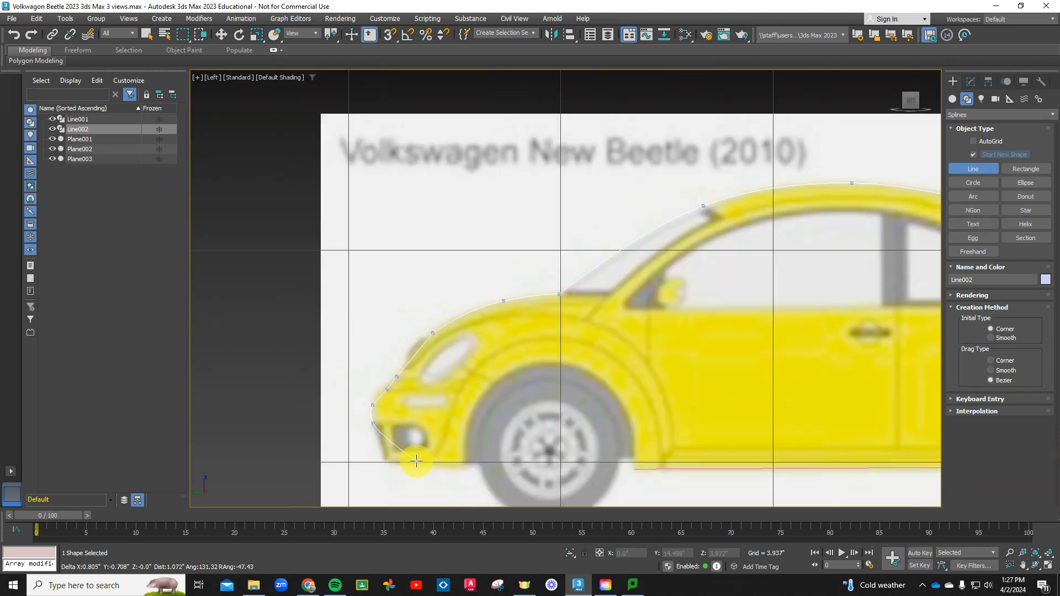
left_click(386, 465)
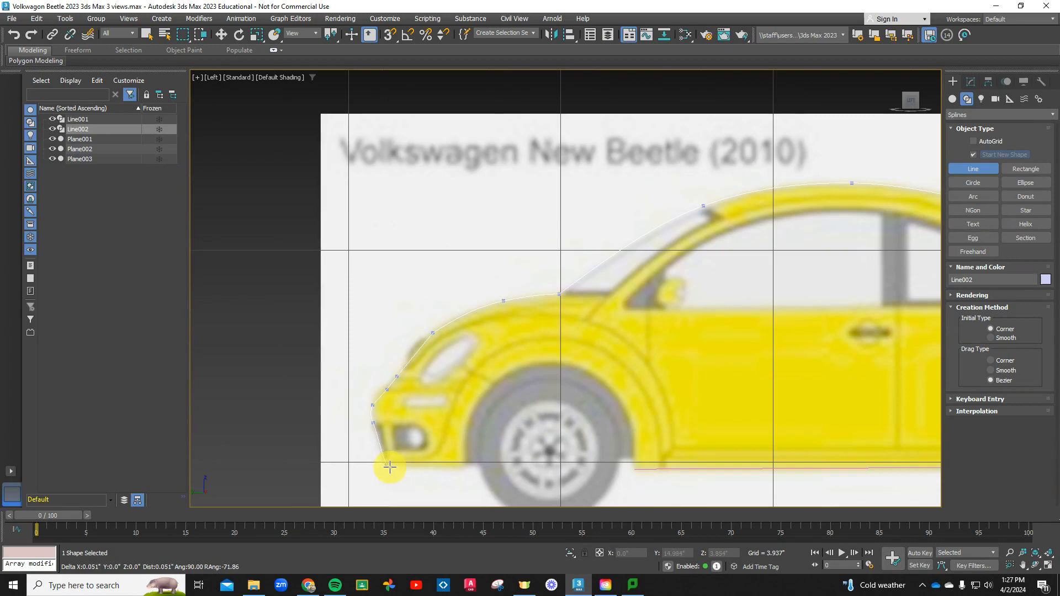
left_click(464, 465)
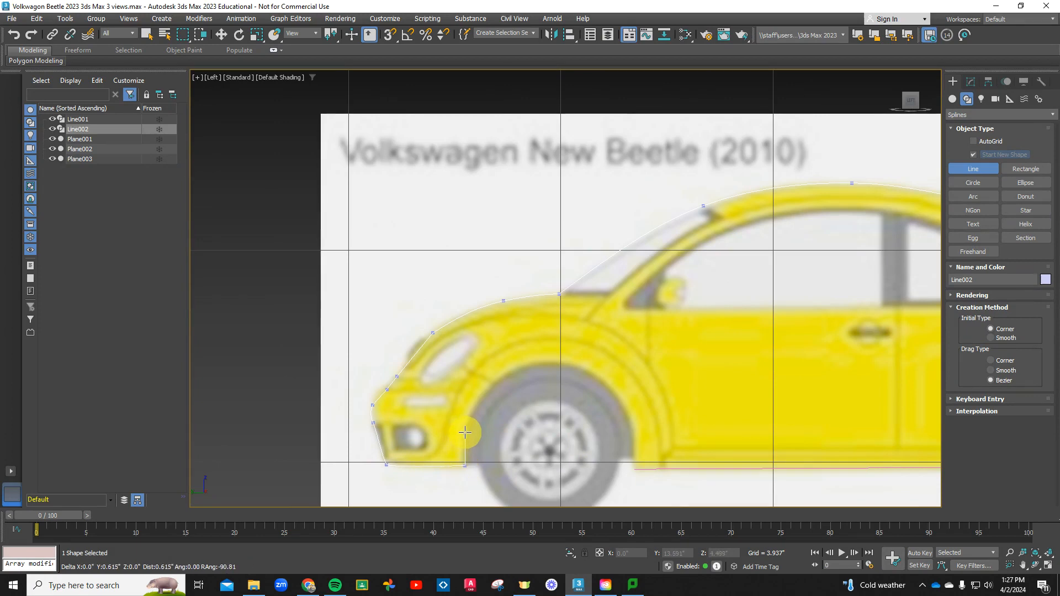
Step: Trace the front wheel arch around to the first spline's end on the sill and end the line there
left_click(464, 433)
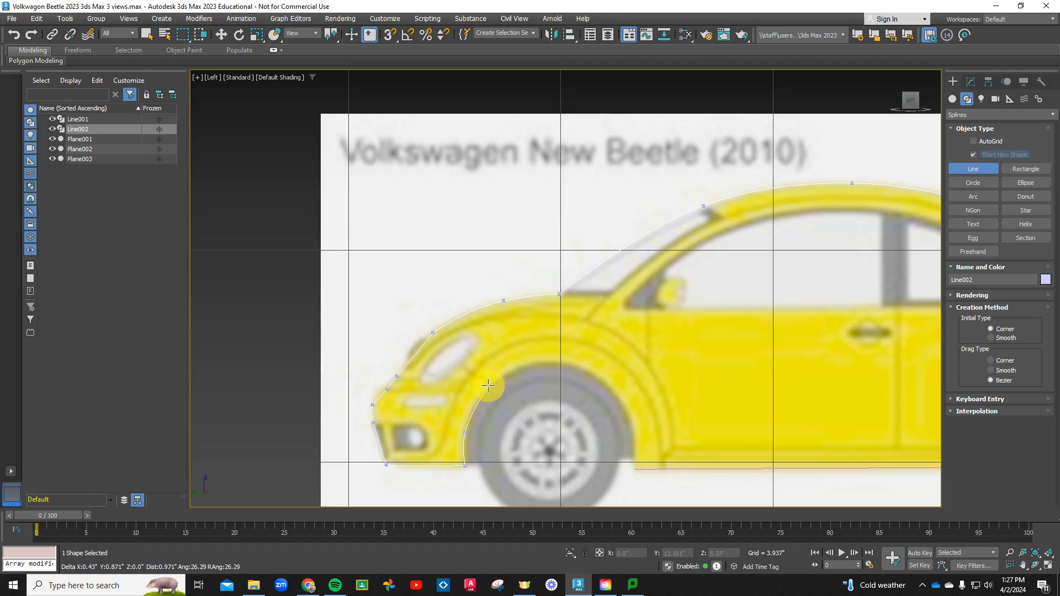
left_click_drag(482, 394, 491, 384)
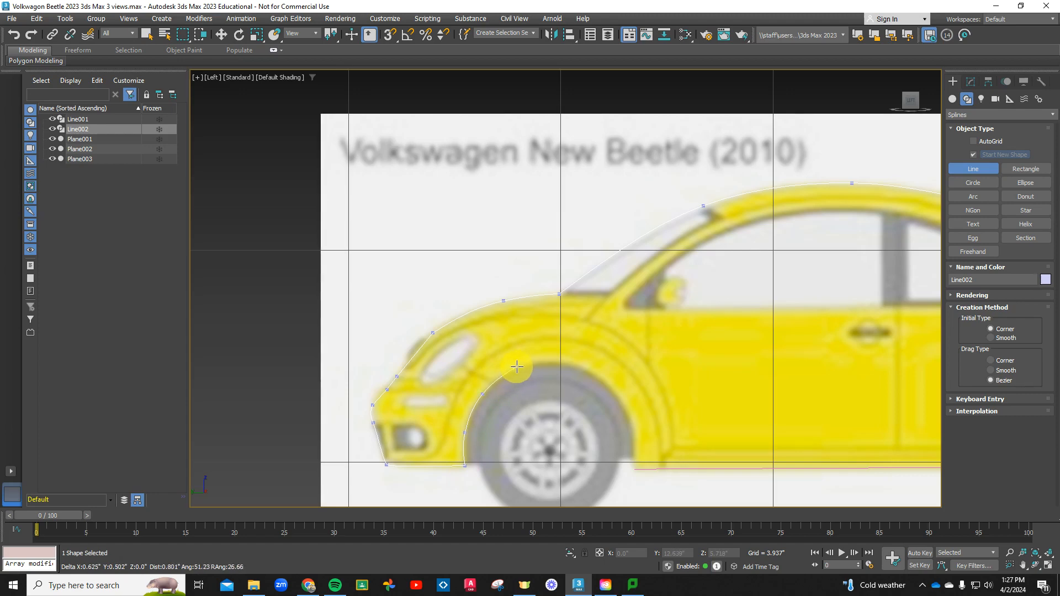
left_click(517, 367)
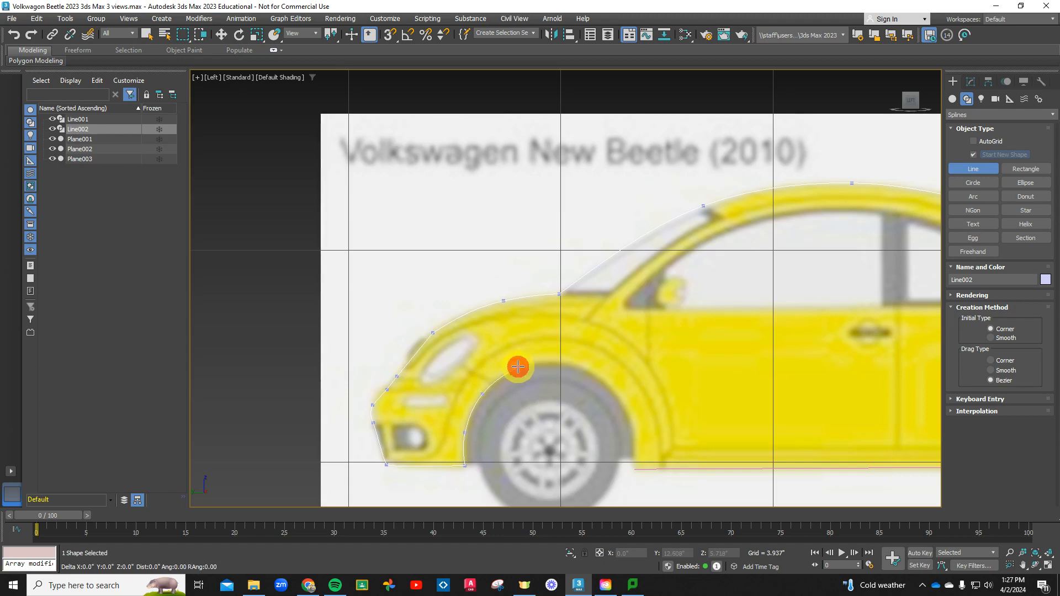
left_click(552, 363)
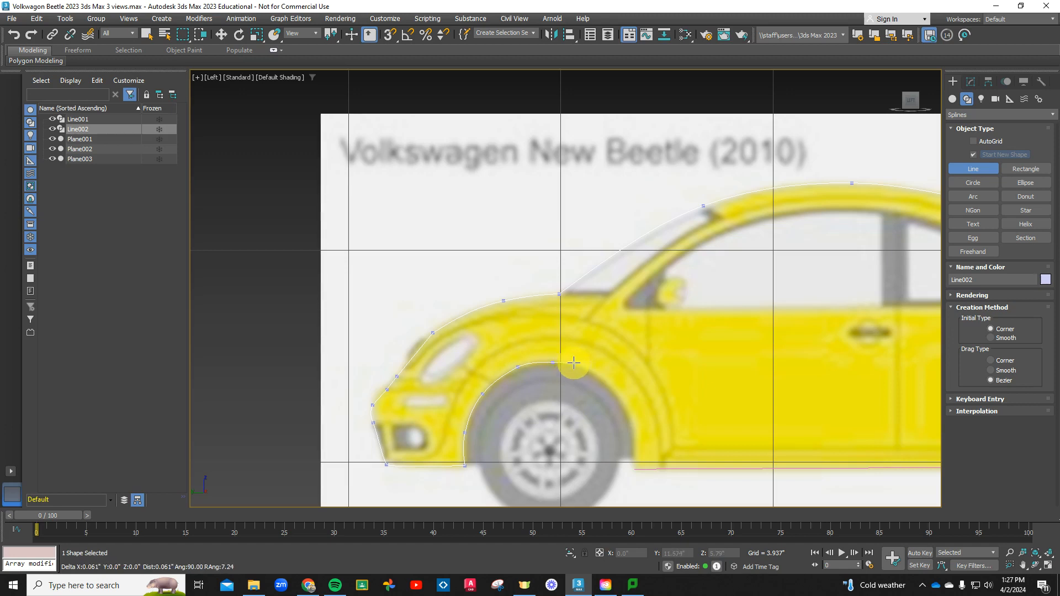
left_click(607, 385)
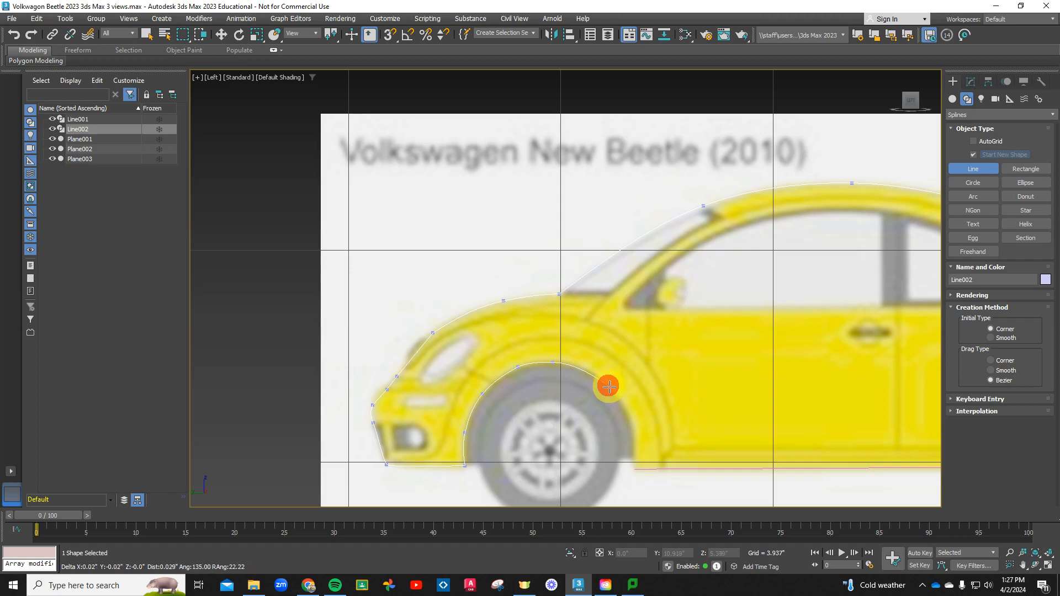
left_click(632, 429)
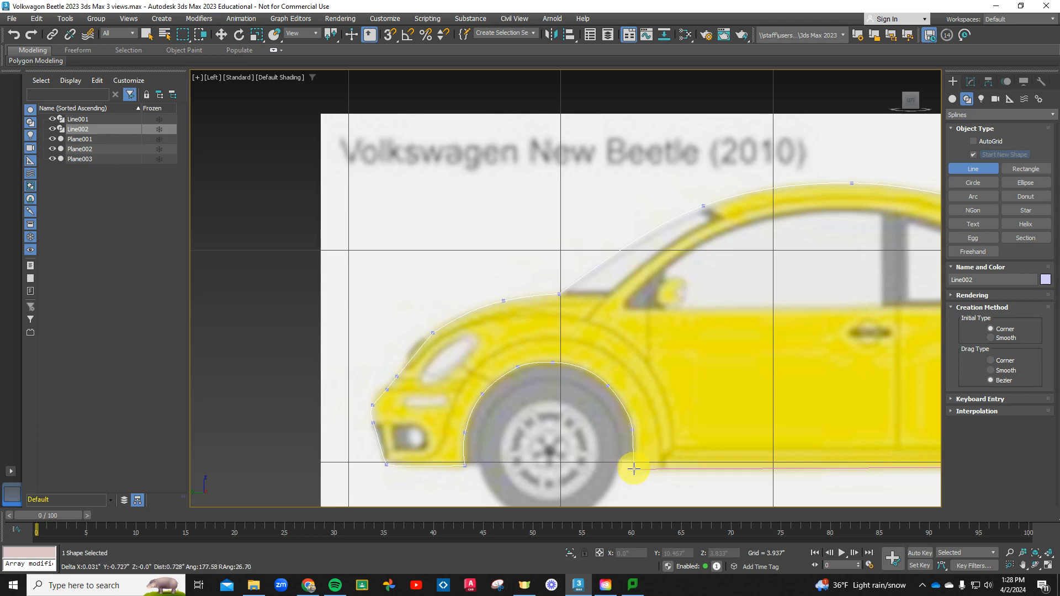
left_click(634, 469)
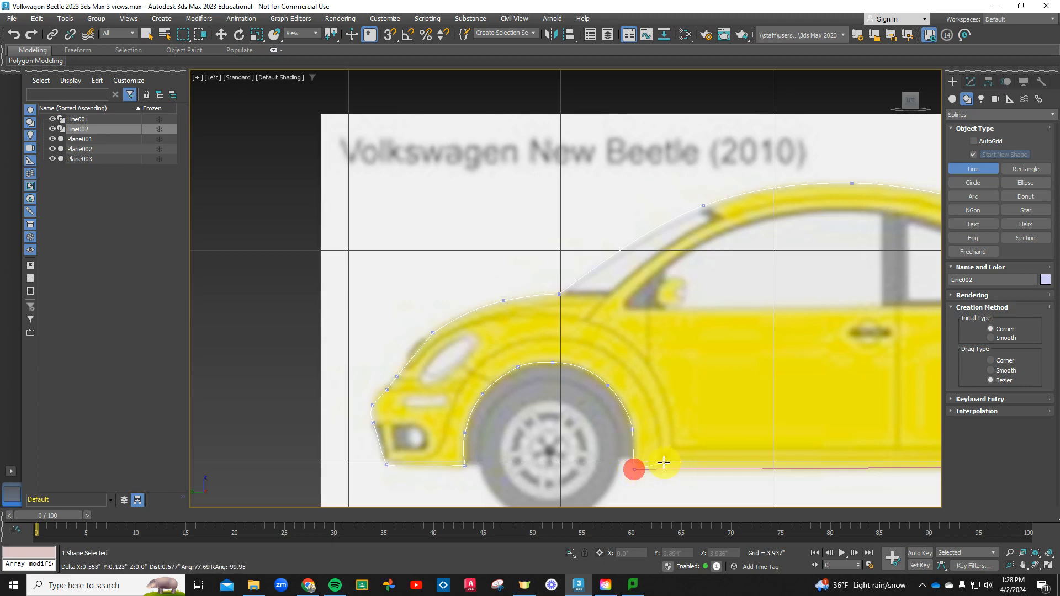
right_click(657, 462)
right_click(634, 468)
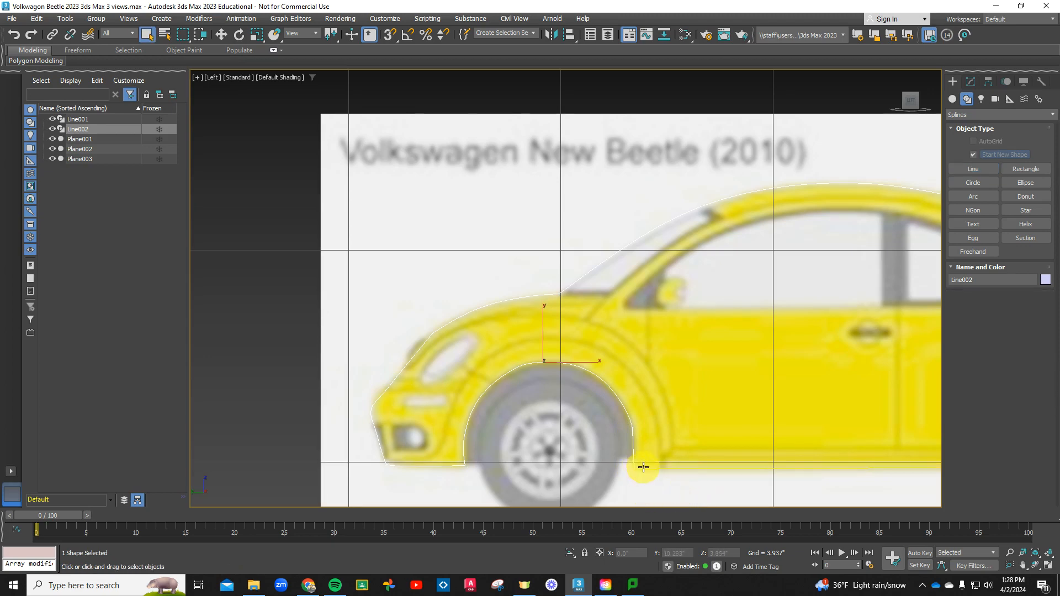
Step: Examine Line002's end vertex at vertex level where it meets the first spline behind the front wheel
scroll(643, 467, "down", 4)
scroll(552, 375, "up", 8)
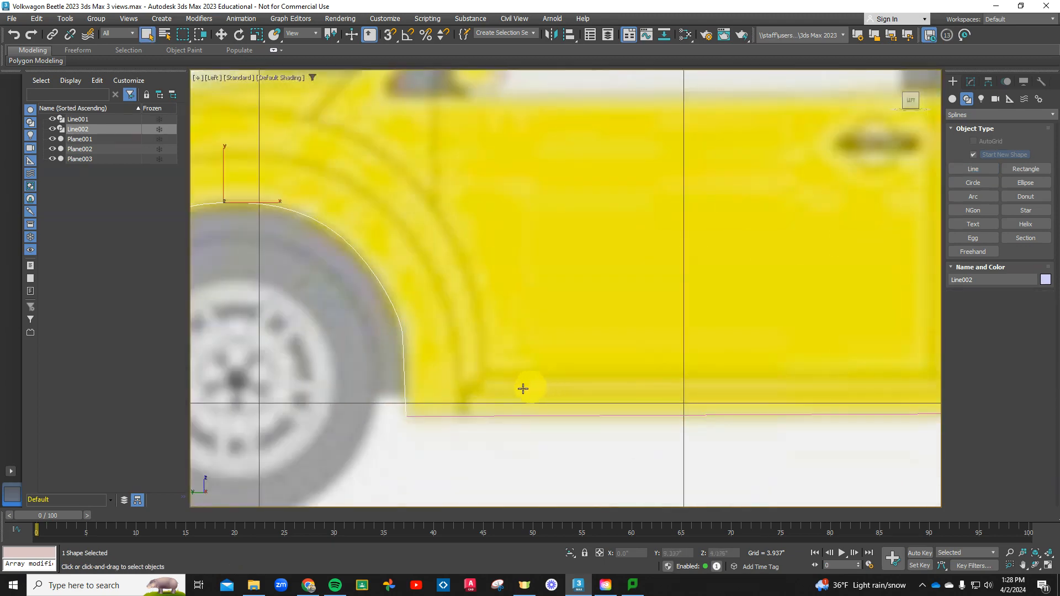
scroll(423, 433, "up", 2)
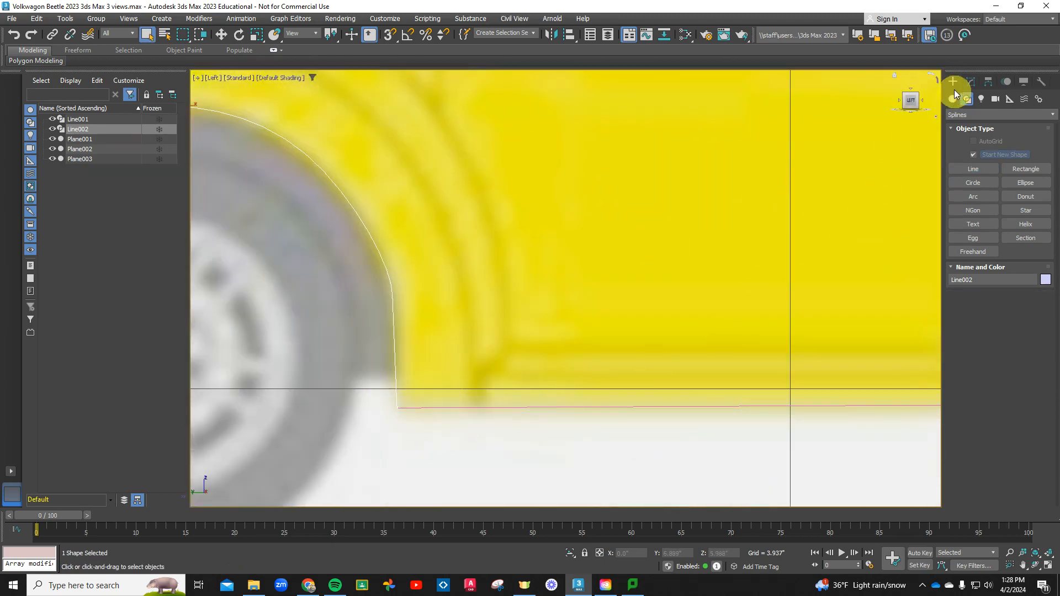
left_click(970, 82)
left_click(987, 259)
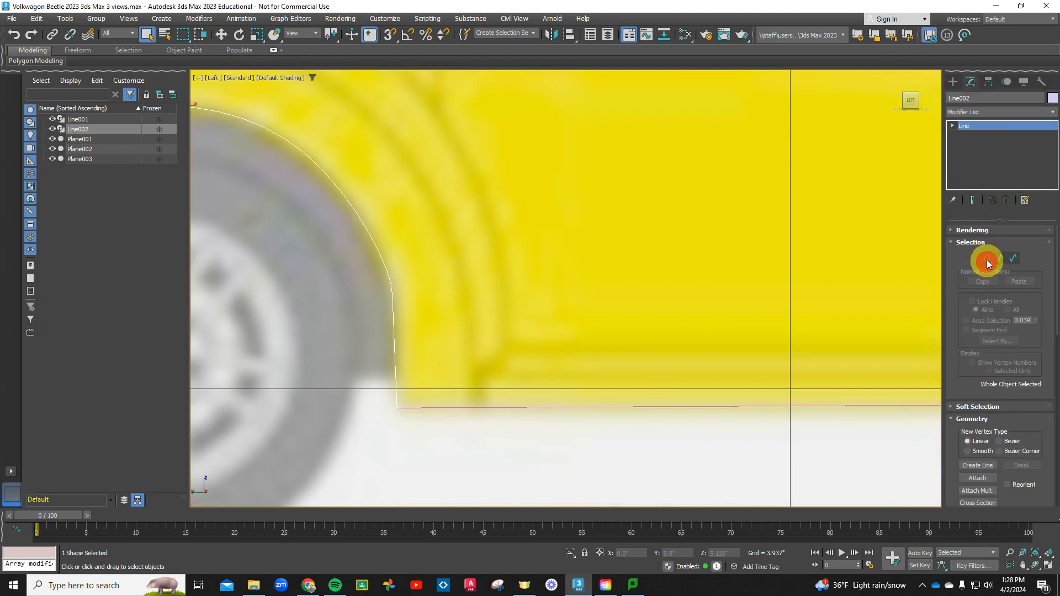
scroll(379, 406, "up", 2)
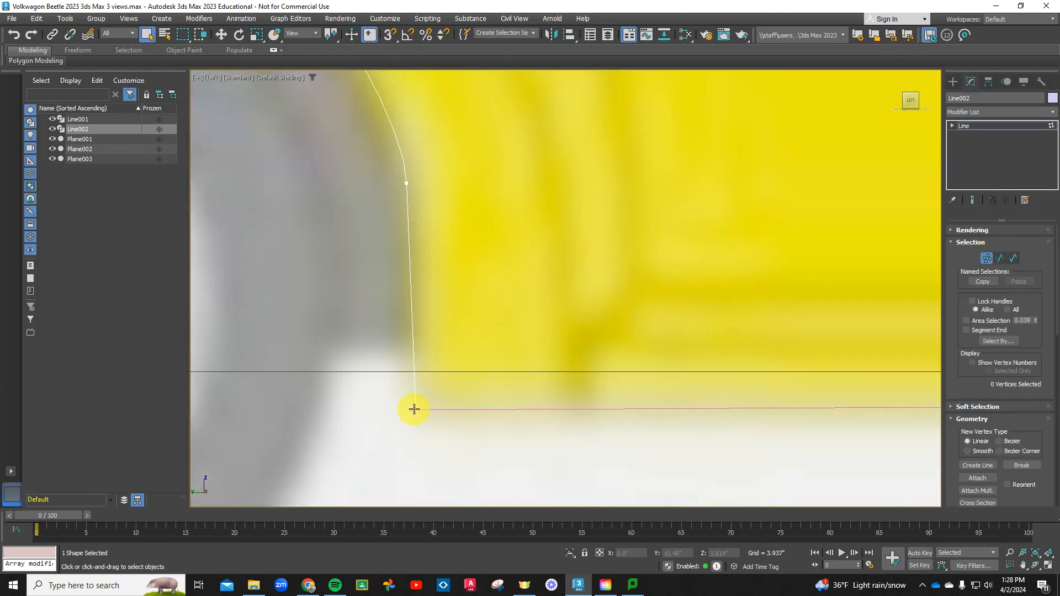
left_click(414, 410)
left_click_drag(462, 424, 469, 434)
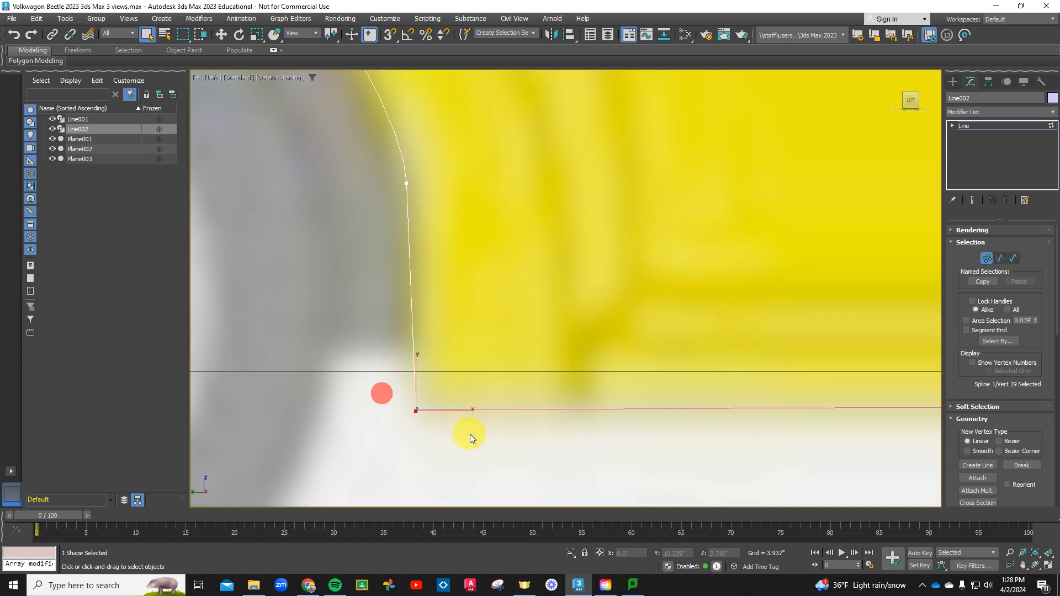
scroll(419, 424, "up", 3)
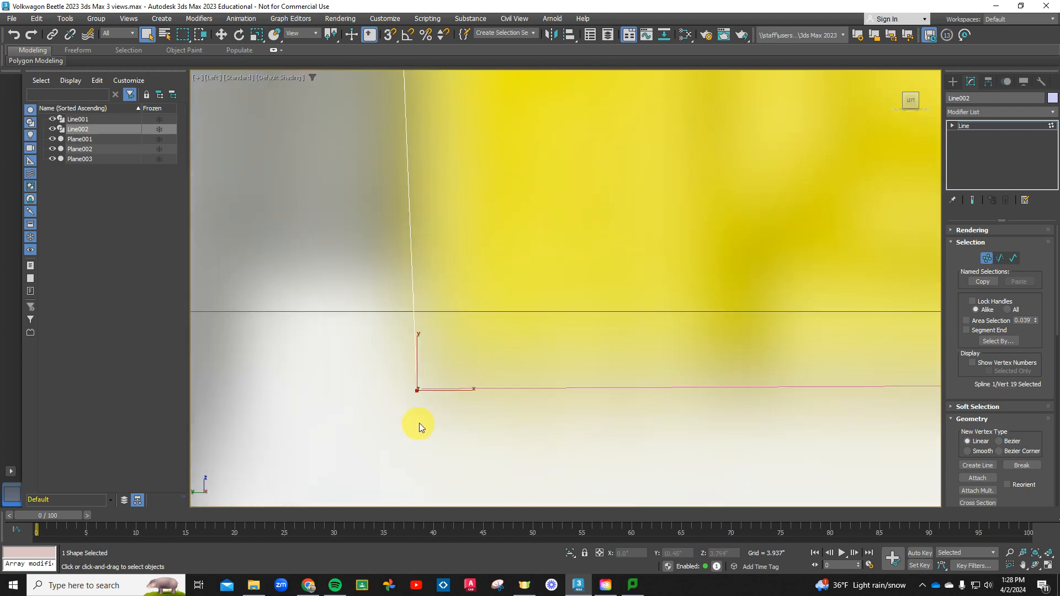
left_click(415, 423)
left_click(428, 388)
scroll(492, 243, "down", 12)
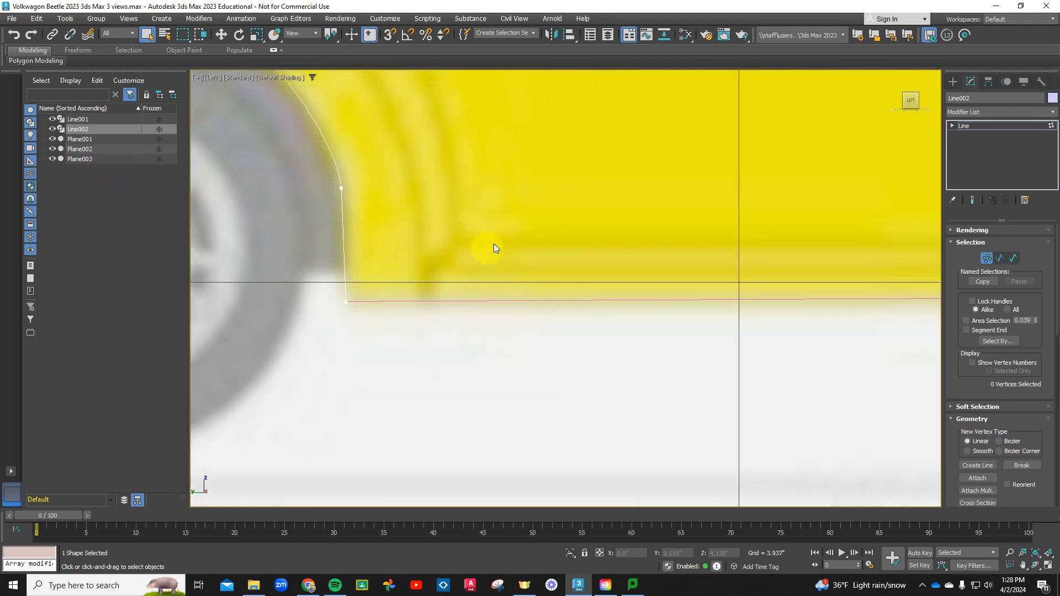
scroll(489, 195, "up", 3)
scroll(496, 192, "down", 5)
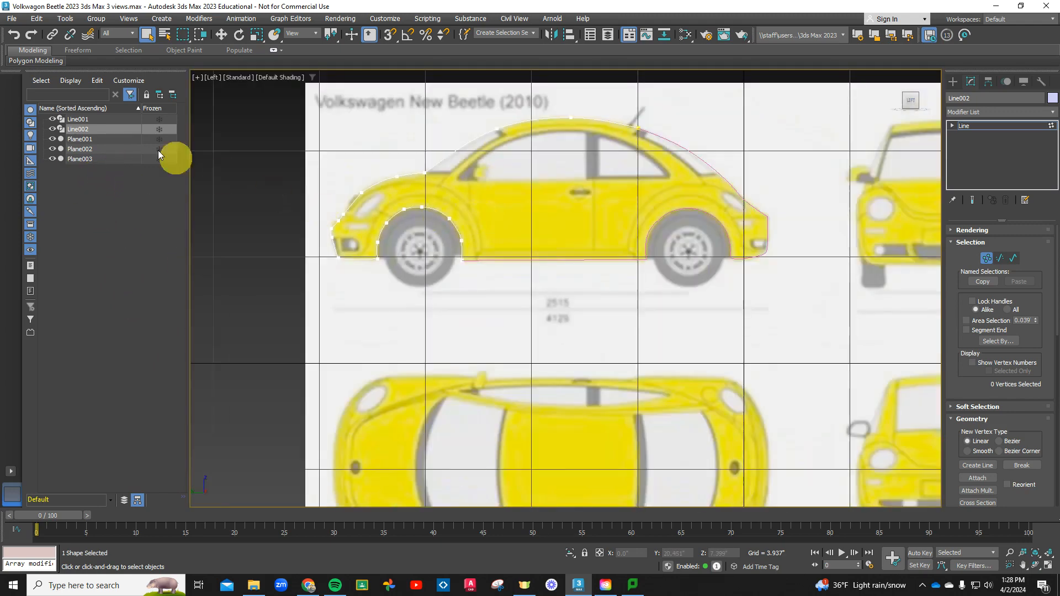
Step: Attach Line002 to Line001 so both profile splines belong to one object
left_click(91, 119)
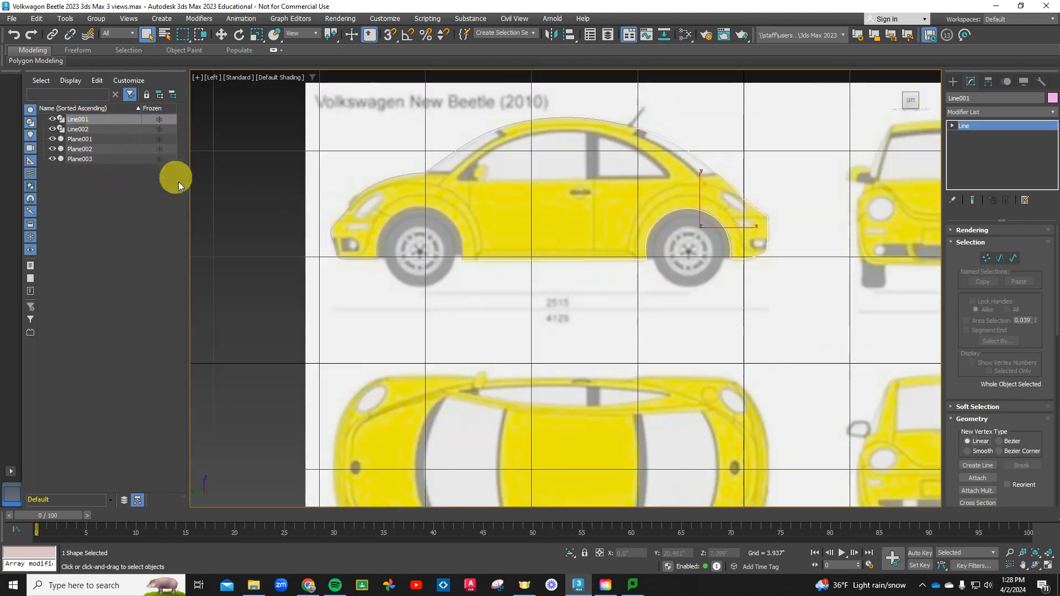
left_click(87, 119)
scroll(342, 137, "up", 2)
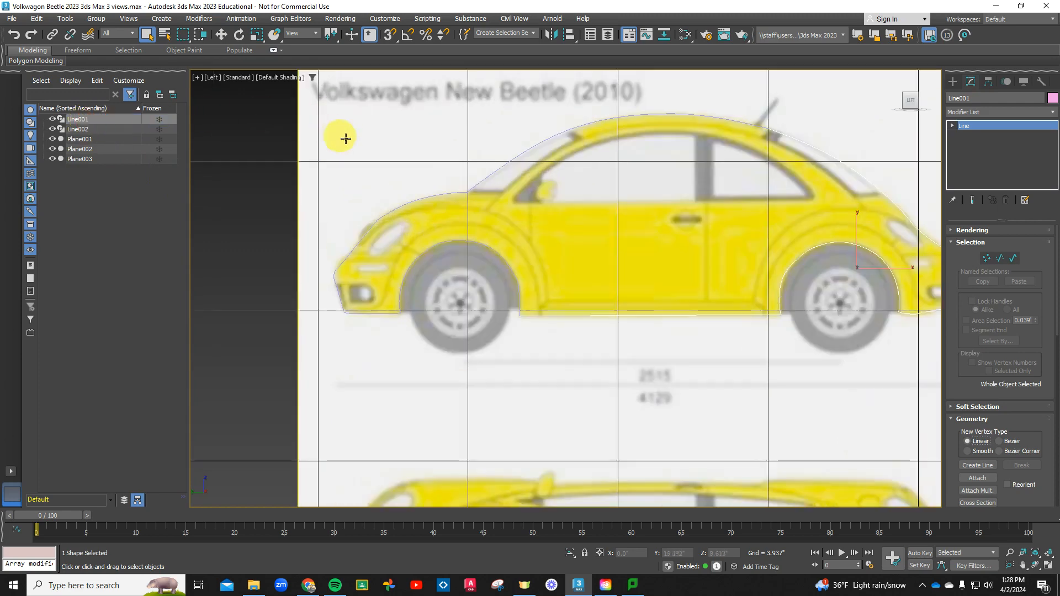
scroll(206, 156, "up", 3)
scroll(234, 156, "down", 2)
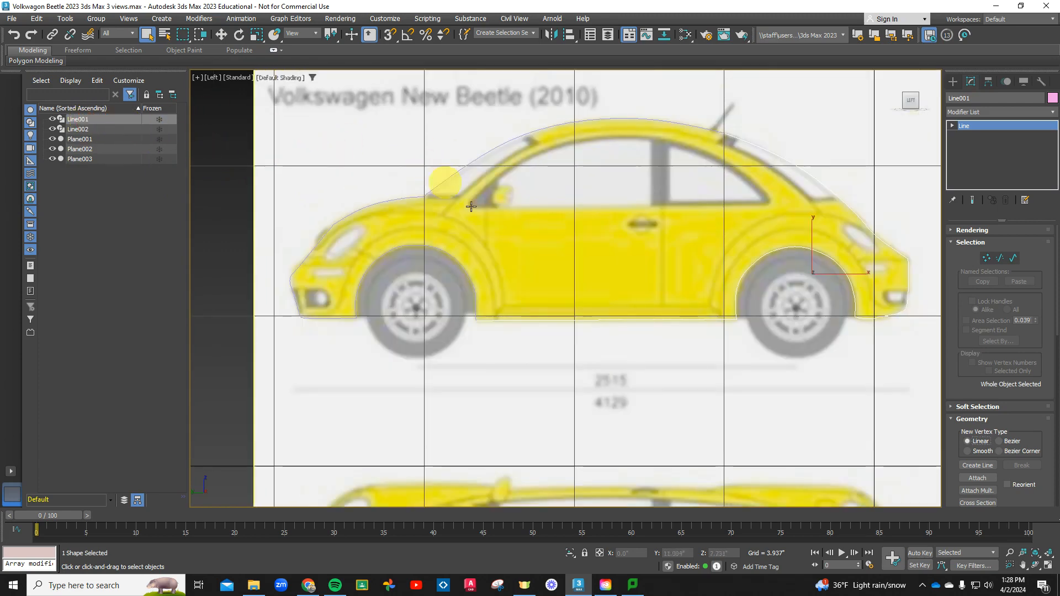
left_click(221, 35)
left_click(490, 322)
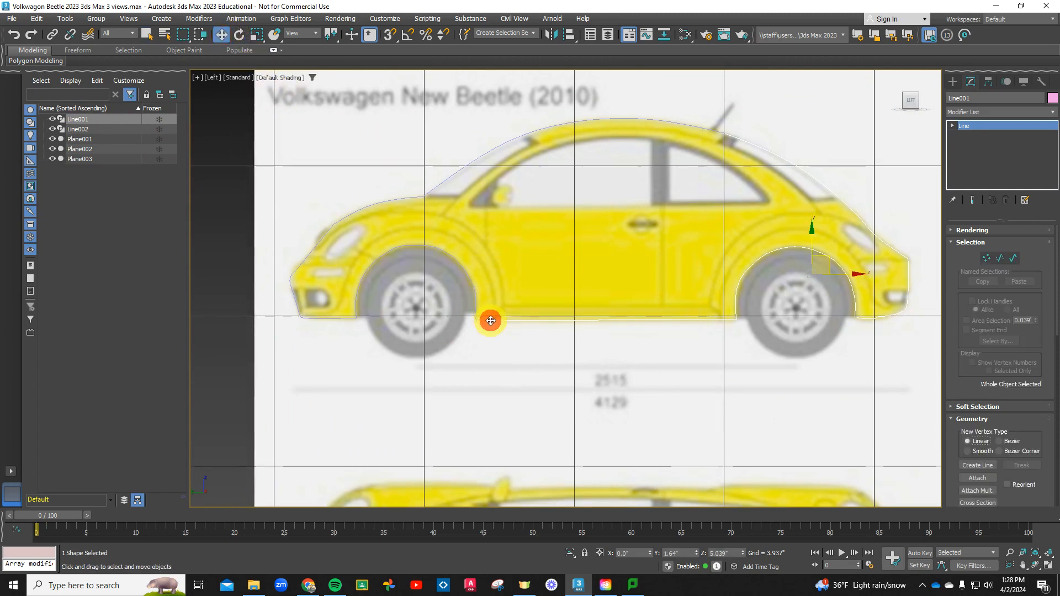
left_click(490, 322)
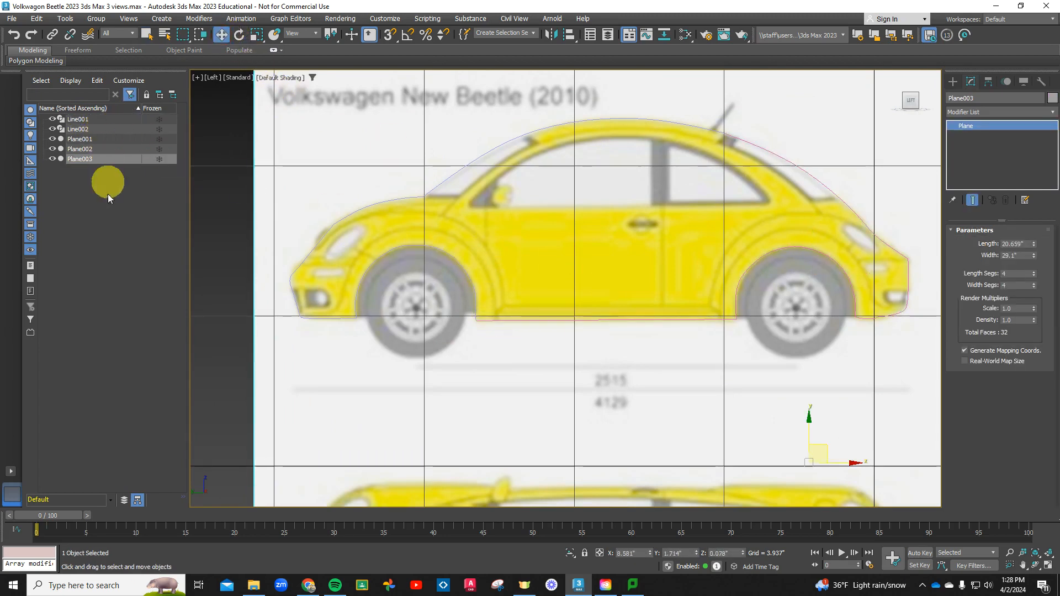
left_click(498, 320)
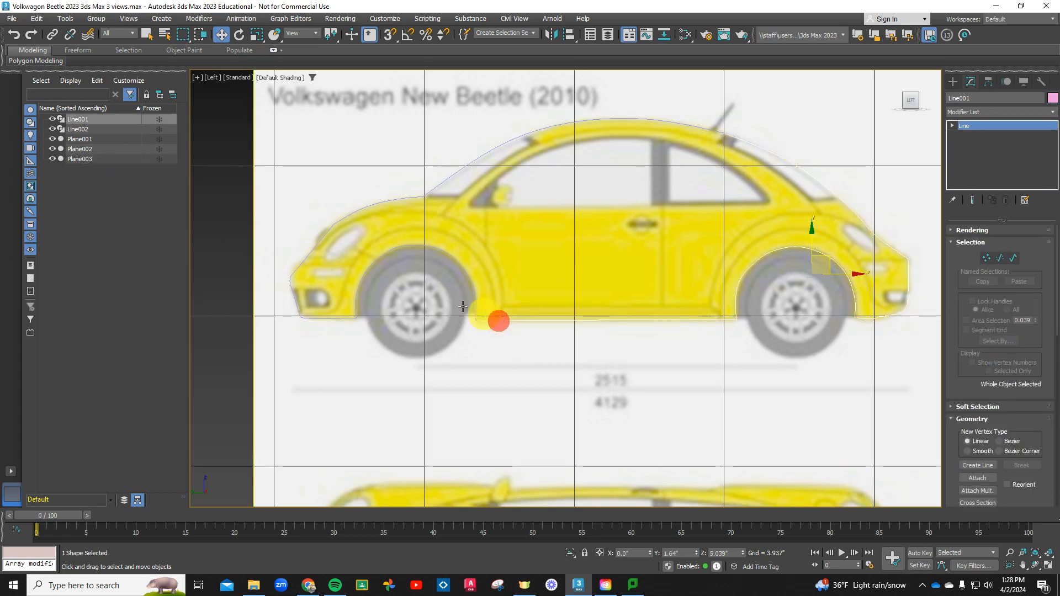
left_click(117, 119)
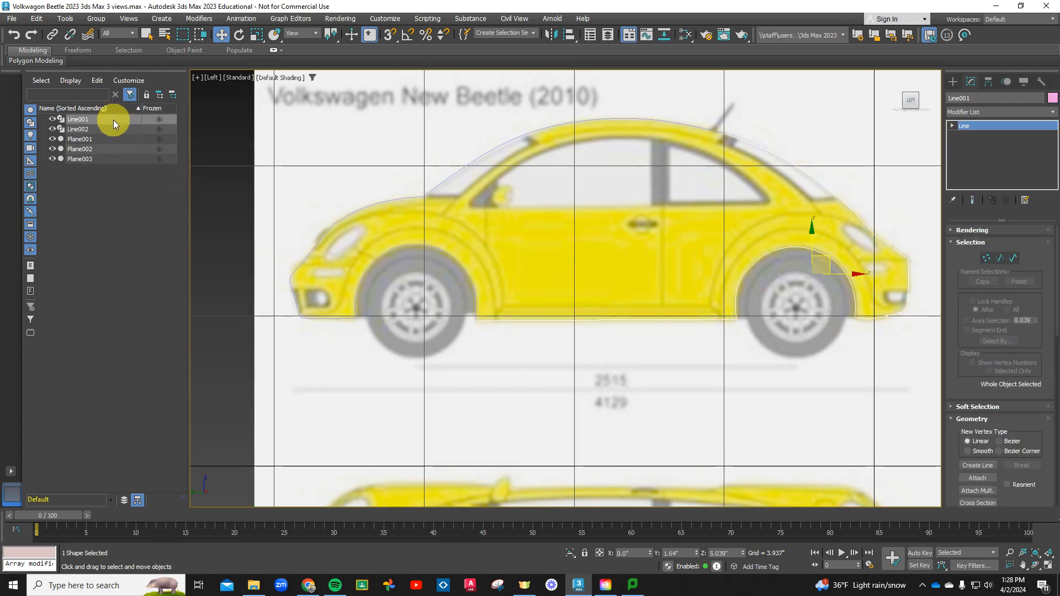
scroll(1012, 383, "down", 5)
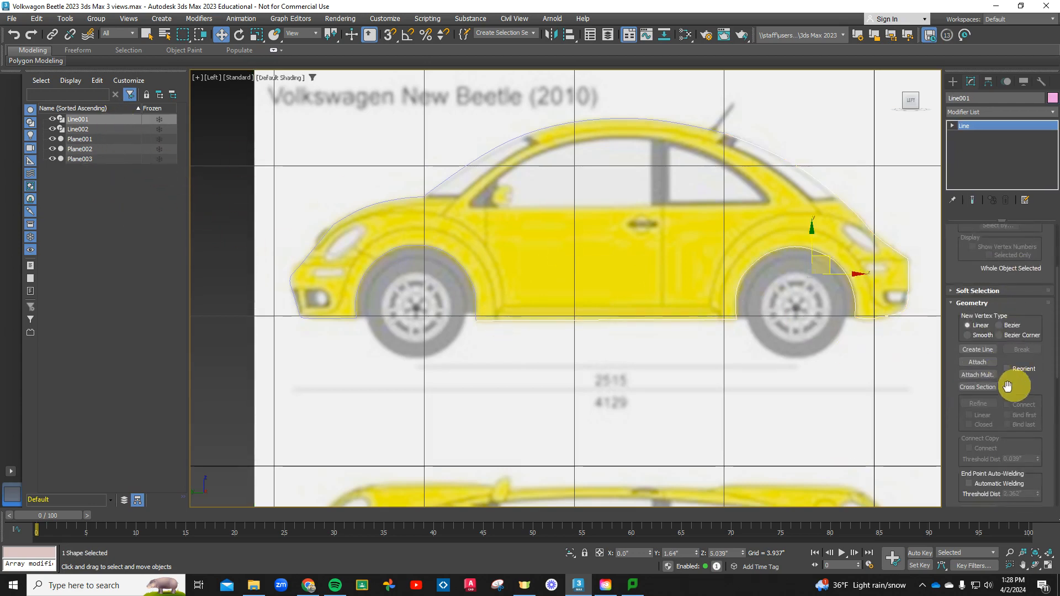
left_click(977, 362)
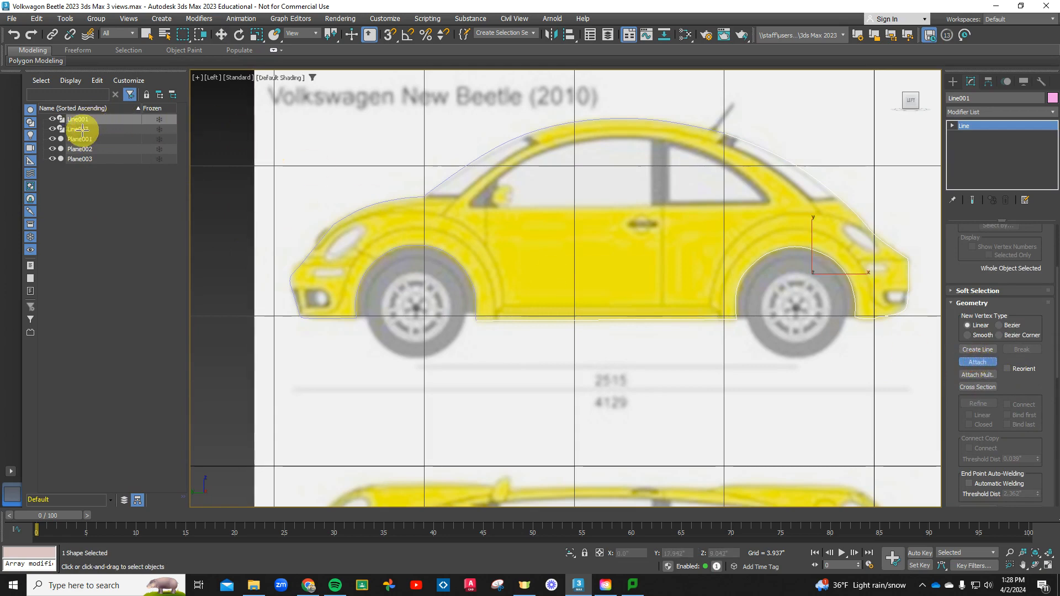
left_click(90, 128)
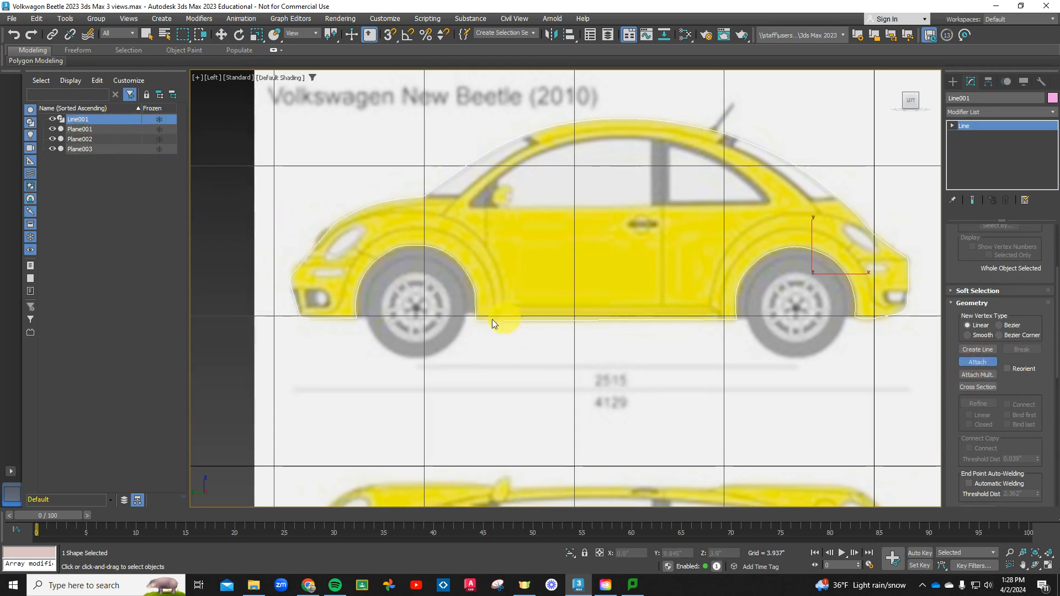
Step: Move the second spline's end vertex behind the front wheel onto the first spline's end vertex at the sill corner
scroll(492, 319, "up", 5)
scroll(983, 325, "up", 3)
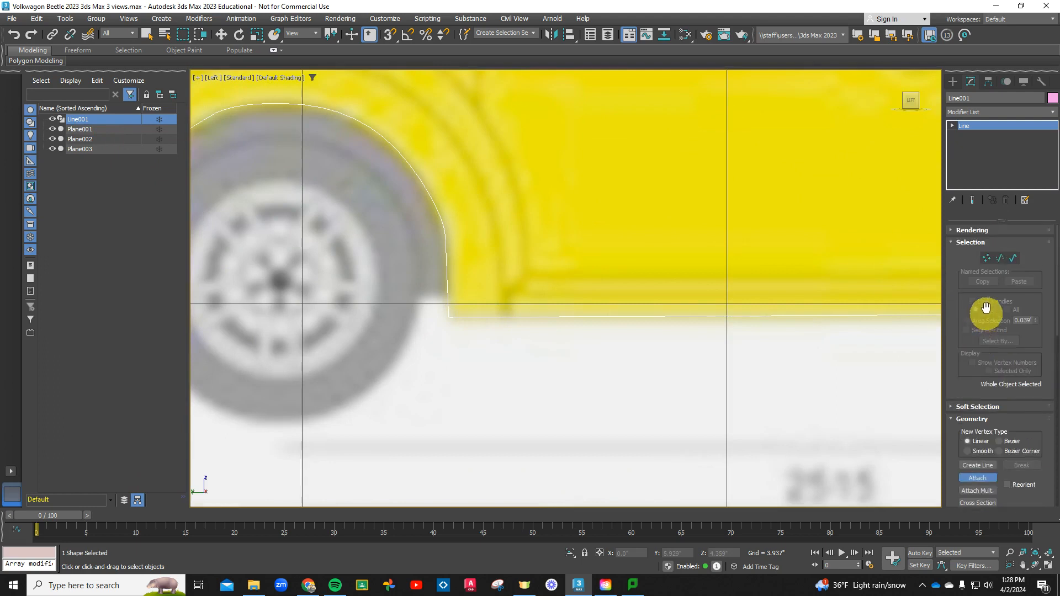
left_click(987, 258)
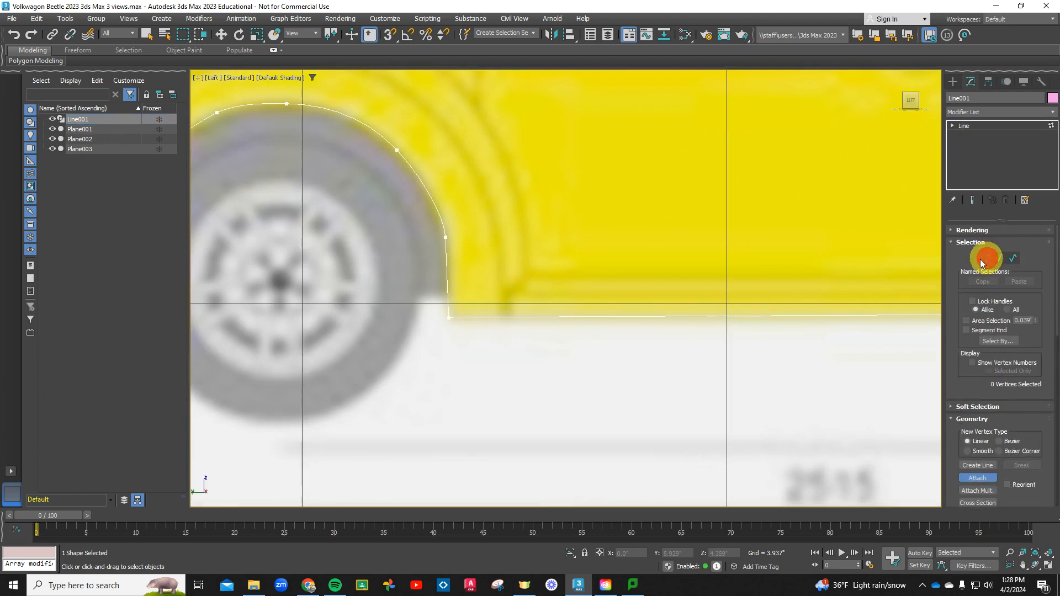
left_click(449, 317)
scroll(456, 326, "up", 3)
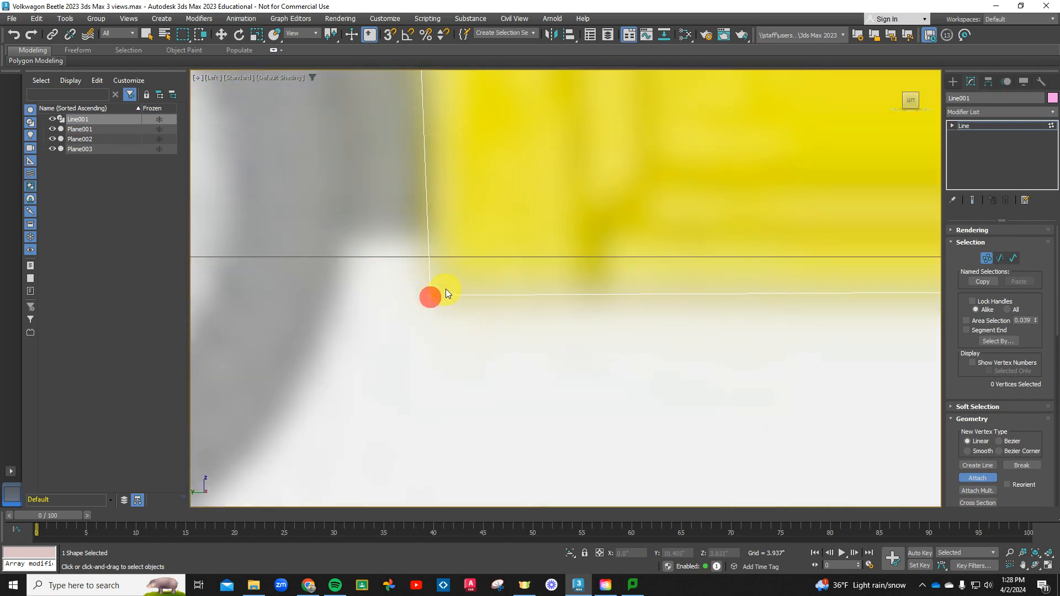
scroll(425, 297, "up", 3)
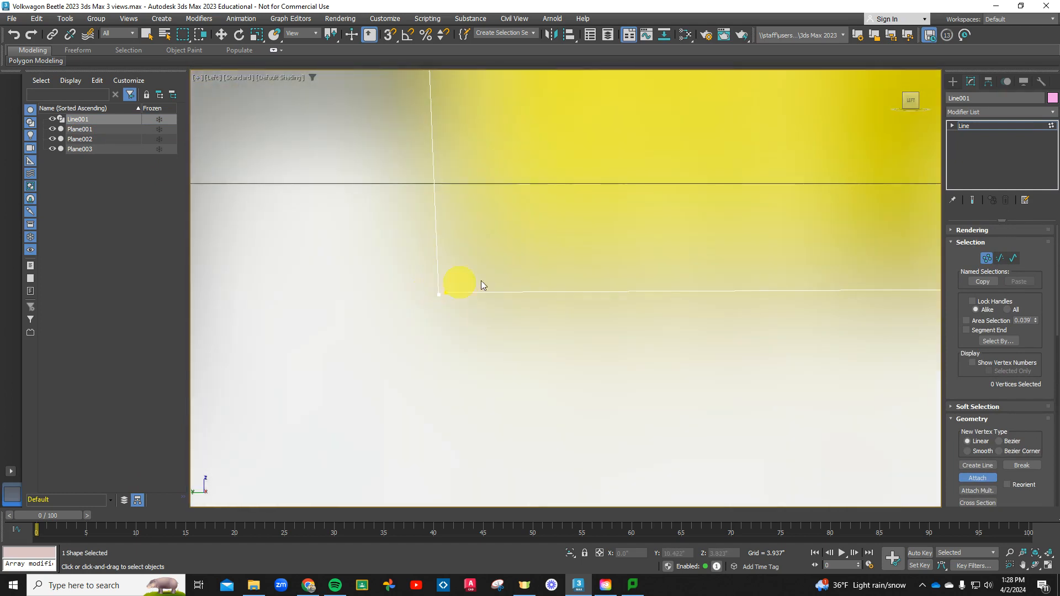
left_click(438, 297)
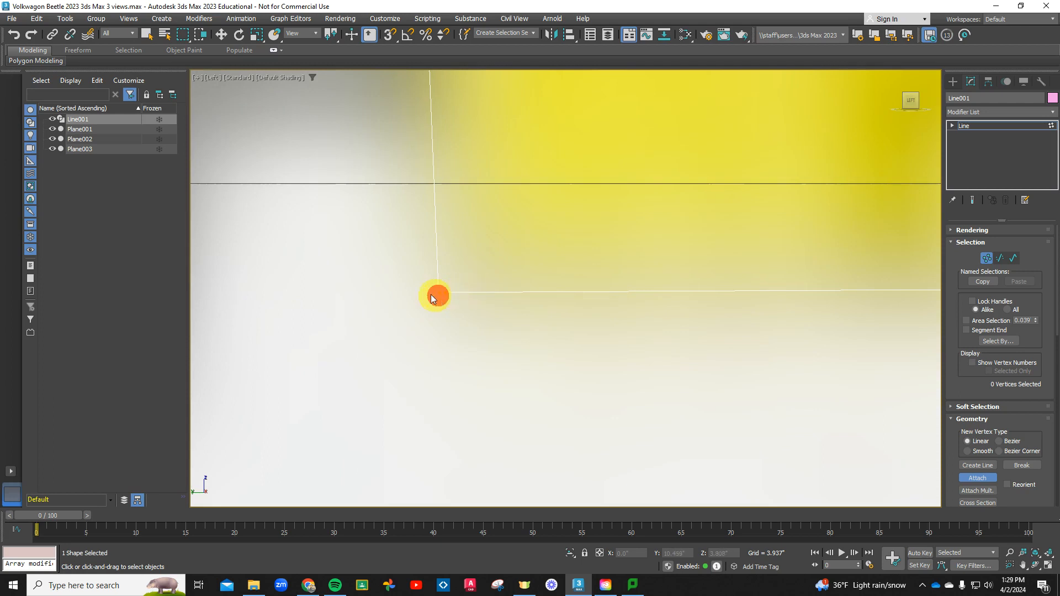
left_click(222, 34)
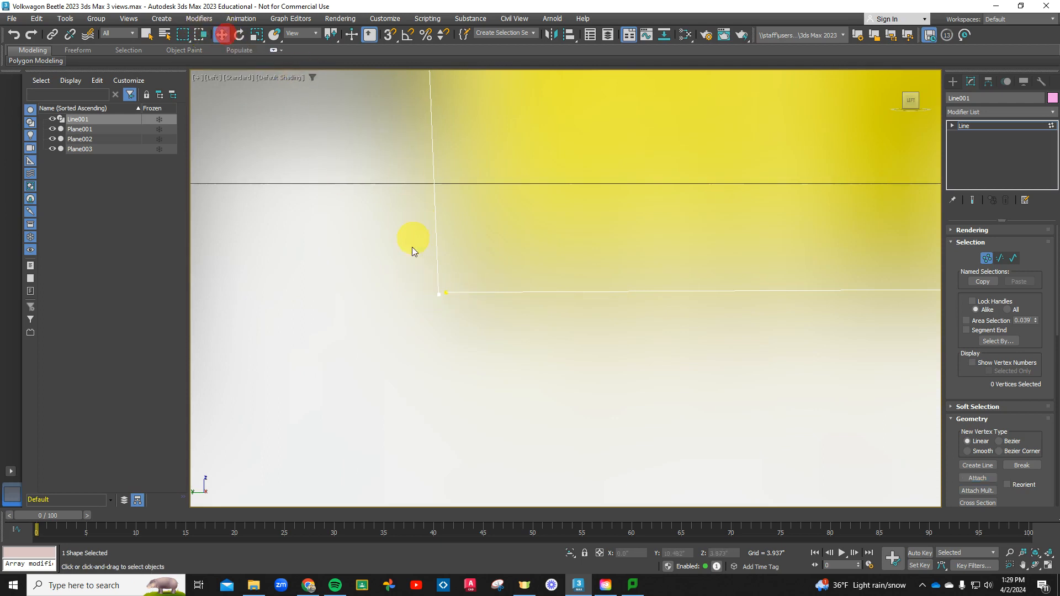
left_click(439, 296)
scroll(452, 299, "up", 3)
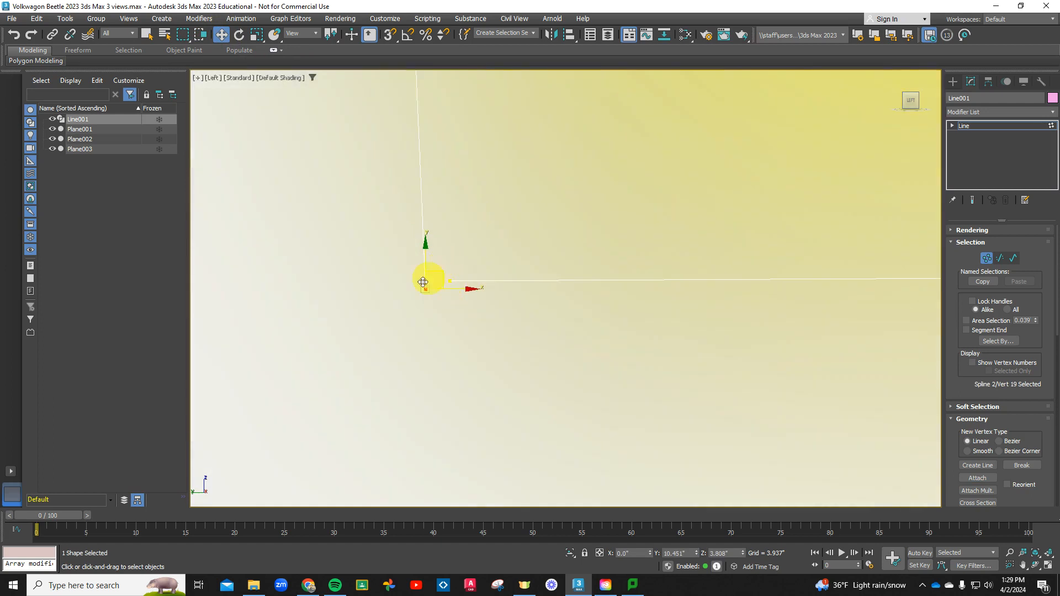
left_click_drag(429, 290, 461, 278)
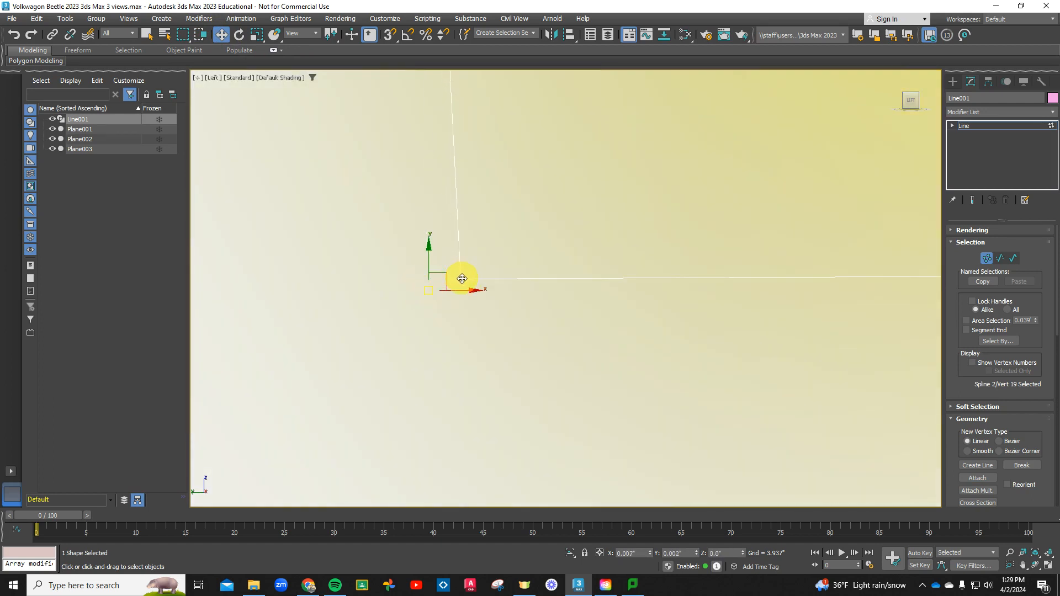
left_click(518, 326)
Step: Select both overlapping vertices at the sill corner and weld them into one
left_click_drag(424, 266, 484, 301)
scroll(976, 450, "down", 2)
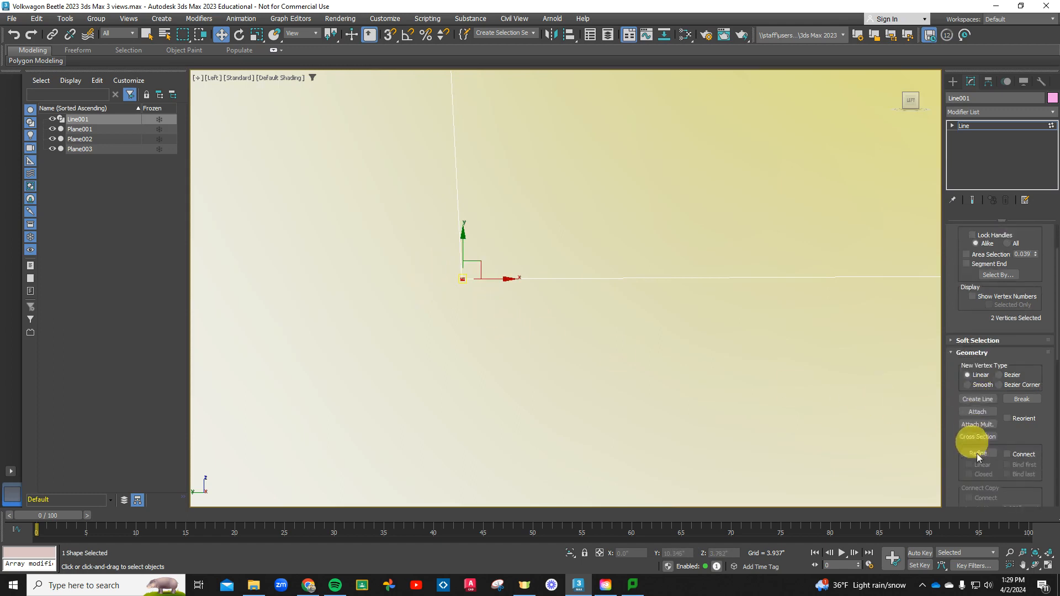
left_click(983, 413)
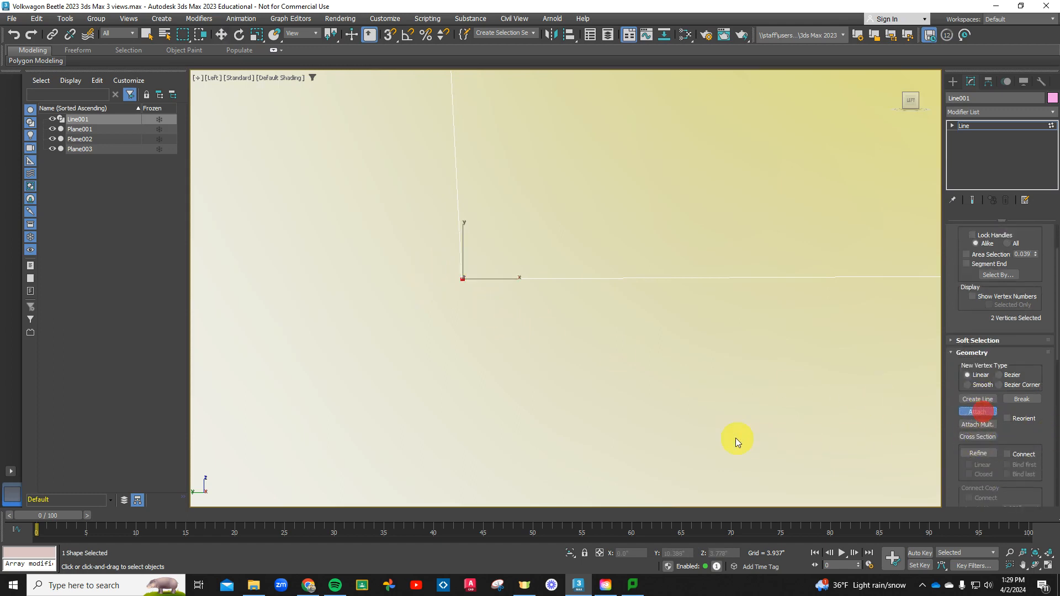
scroll(1010, 409, "down", 4)
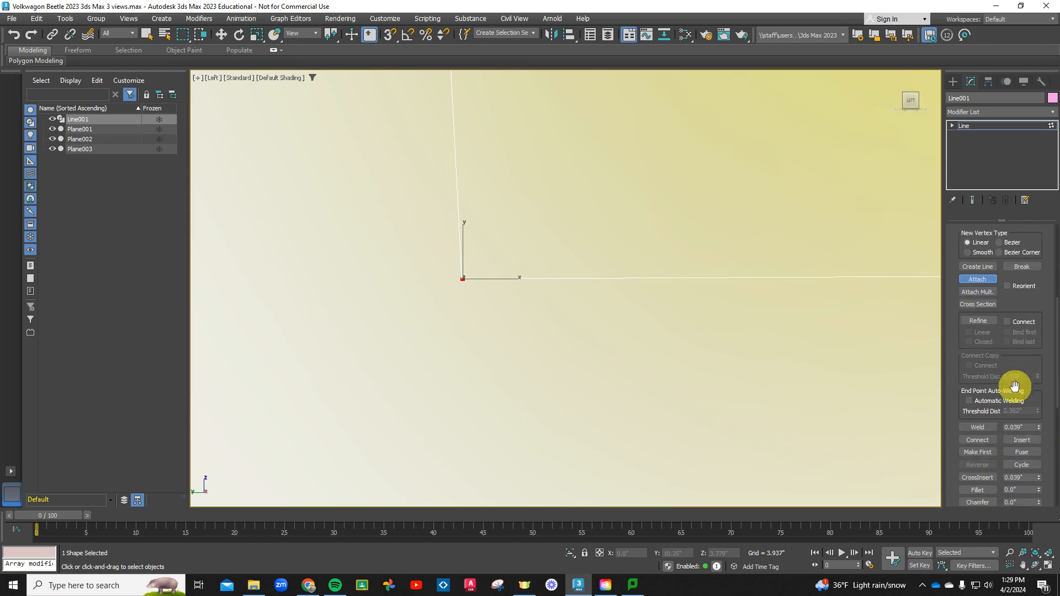
left_click(978, 427)
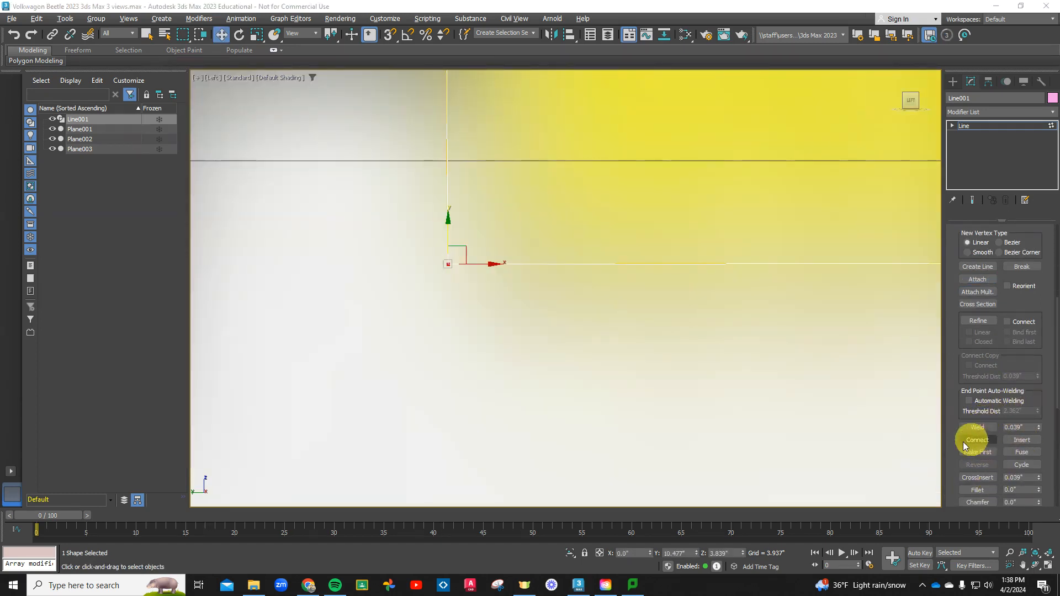
left_click(461, 279)
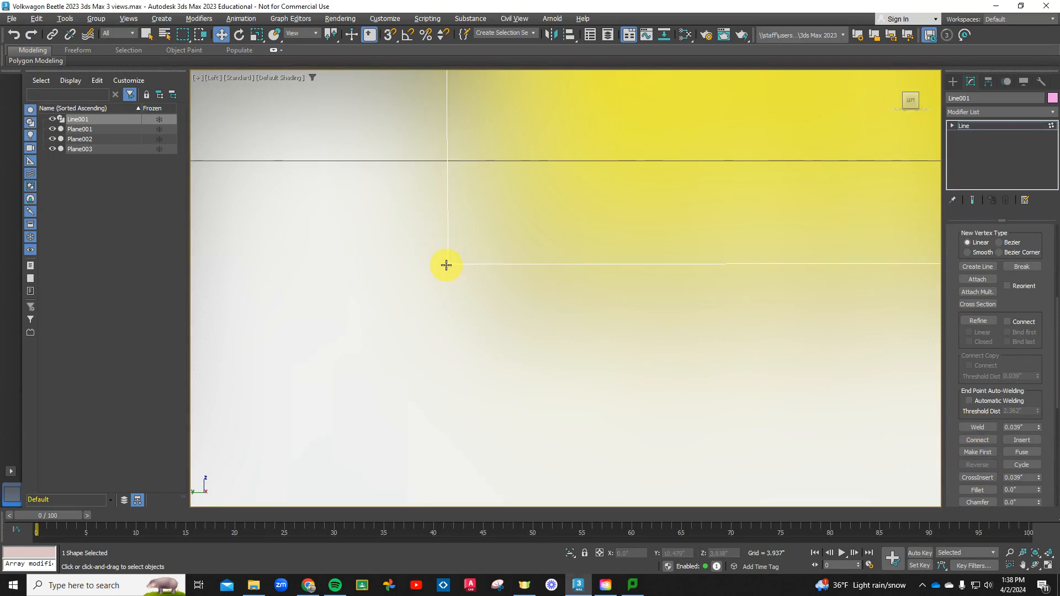
Step: Test the weld by moving the sill corner vertex sideways, and undo that move
left_click(221, 34)
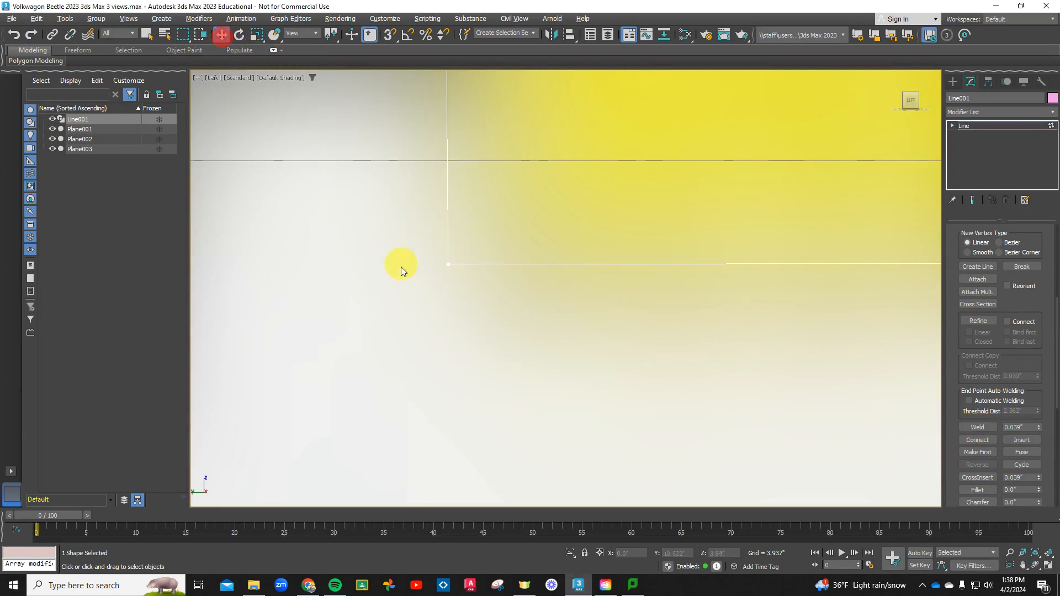
left_click(447, 266)
left_click_drag(478, 265, 422, 267)
left_click(424, 305)
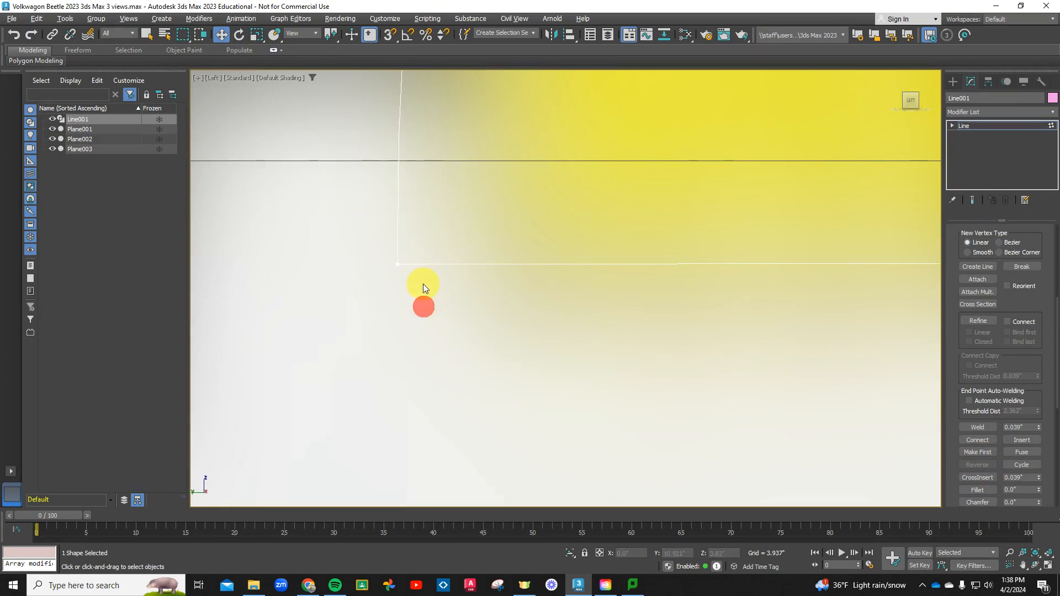
key("ctrl+z")
Step: Move the open end vertex near the antenna base onto the other roofline end vertex and accept closing the spline
scroll(603, 340, "down", 6)
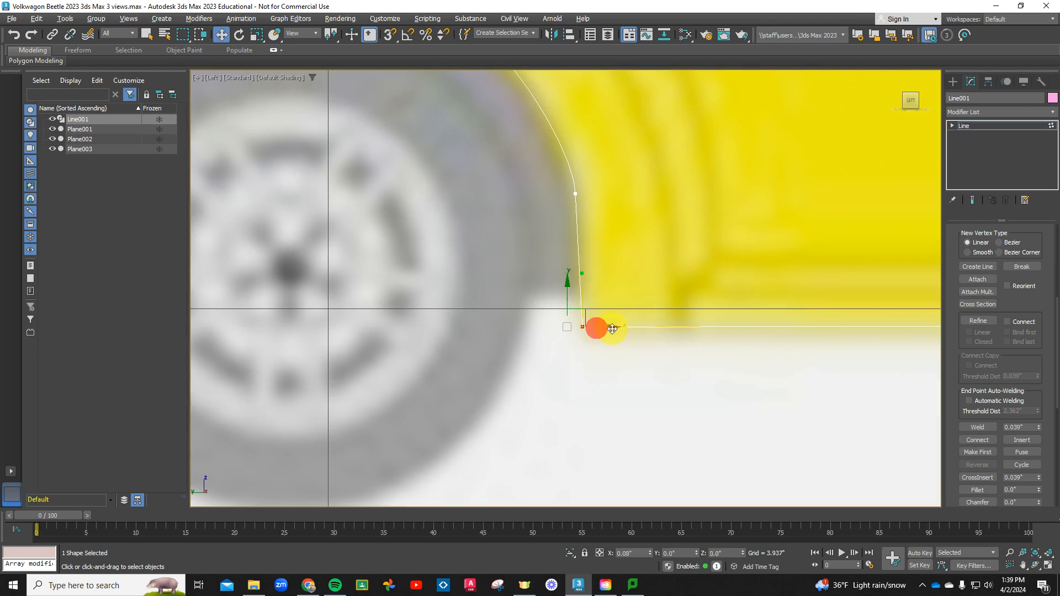
scroll(670, 378, "down", 6)
scroll(817, 302, "down", 3)
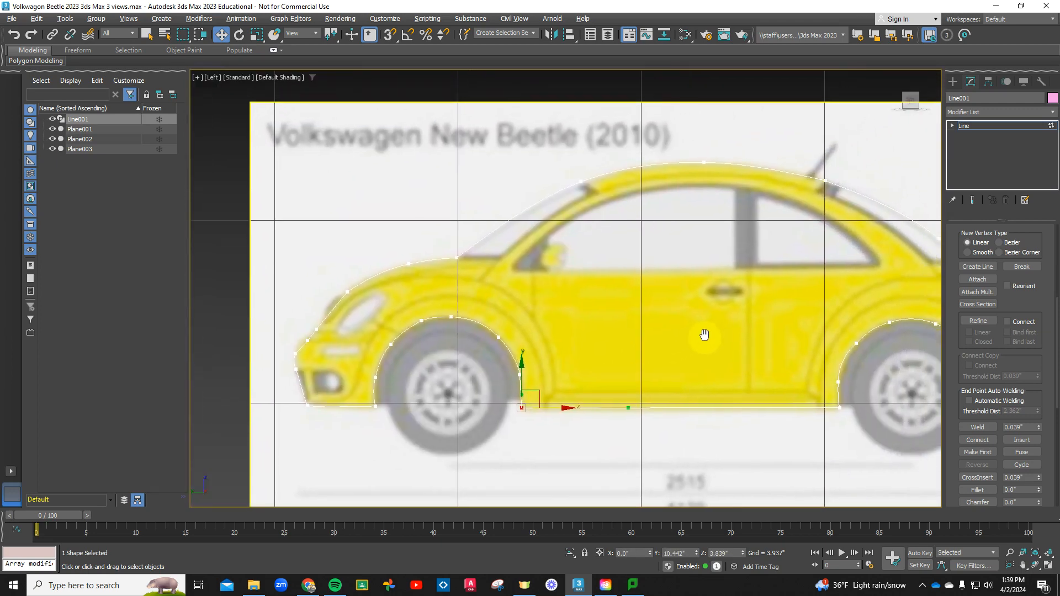
scroll(712, 161, "up", 5)
left_click_drag(708, 161, 707, 131)
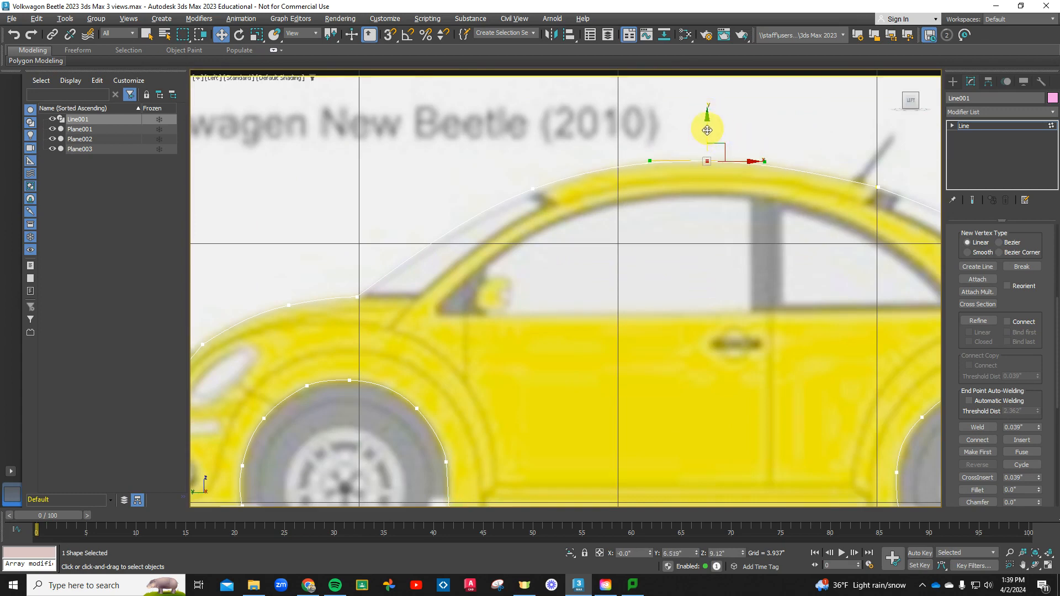
scroll(902, 186, "up", 5)
scroll(853, 196, "up", 3)
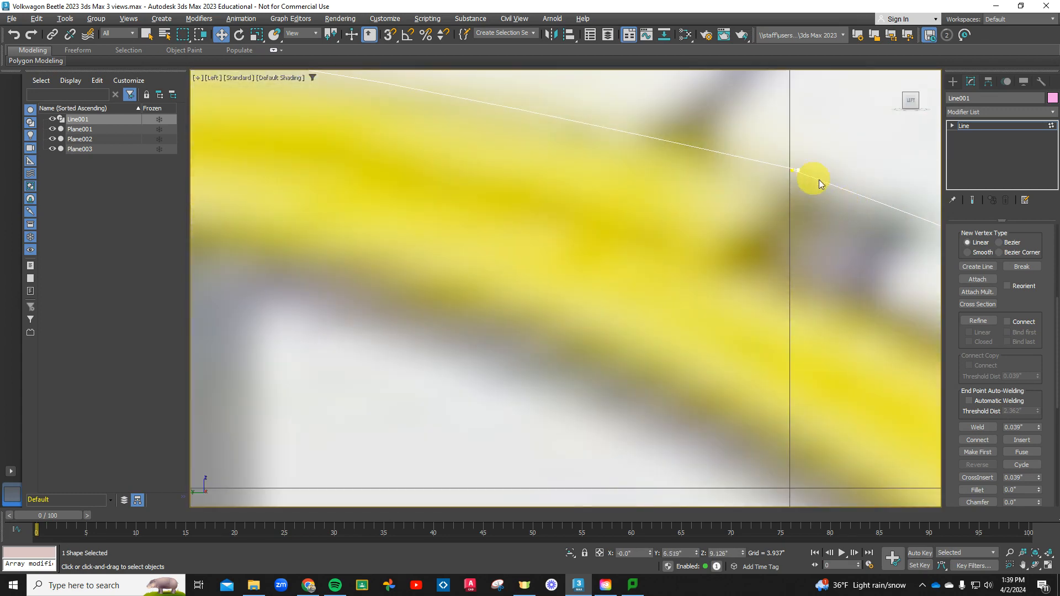
scroll(795, 177, "up", 4)
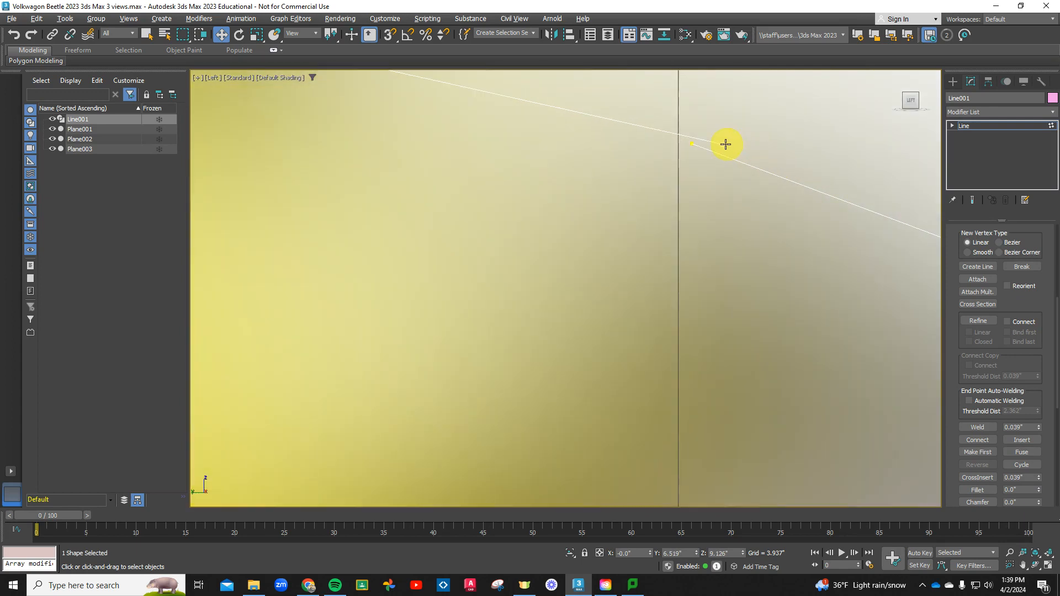
left_click(725, 144)
left_click_drag(747, 142, 711, 140)
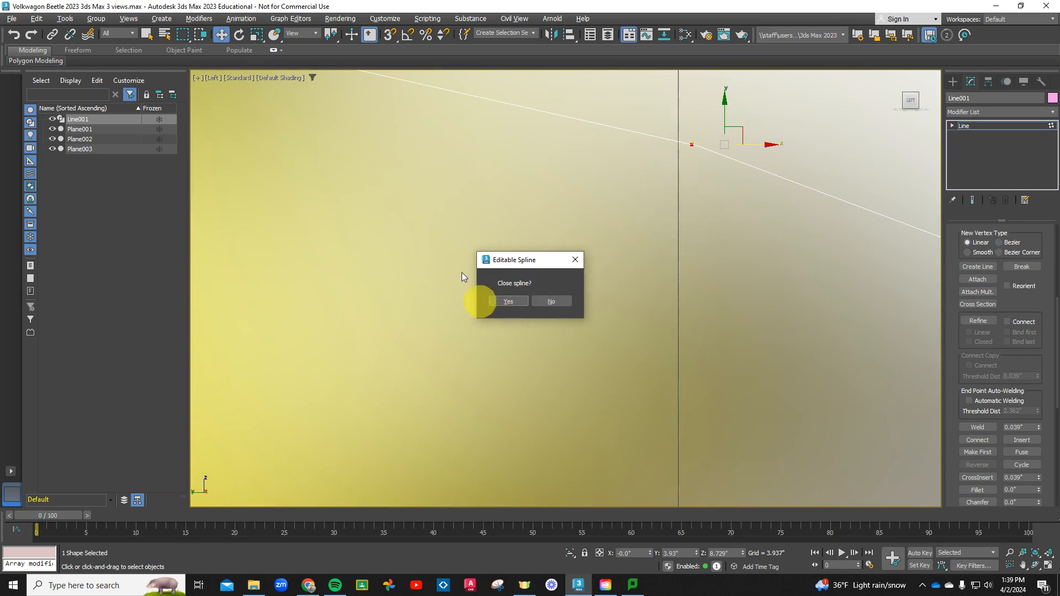
left_click(511, 300)
Step: Convert the closing vertex near the antenna base to Bezier and shorten its tangent handle to smooth the rear roofline
scroll(751, 292, "down", 5)
scroll(800, 323, "down", 5)
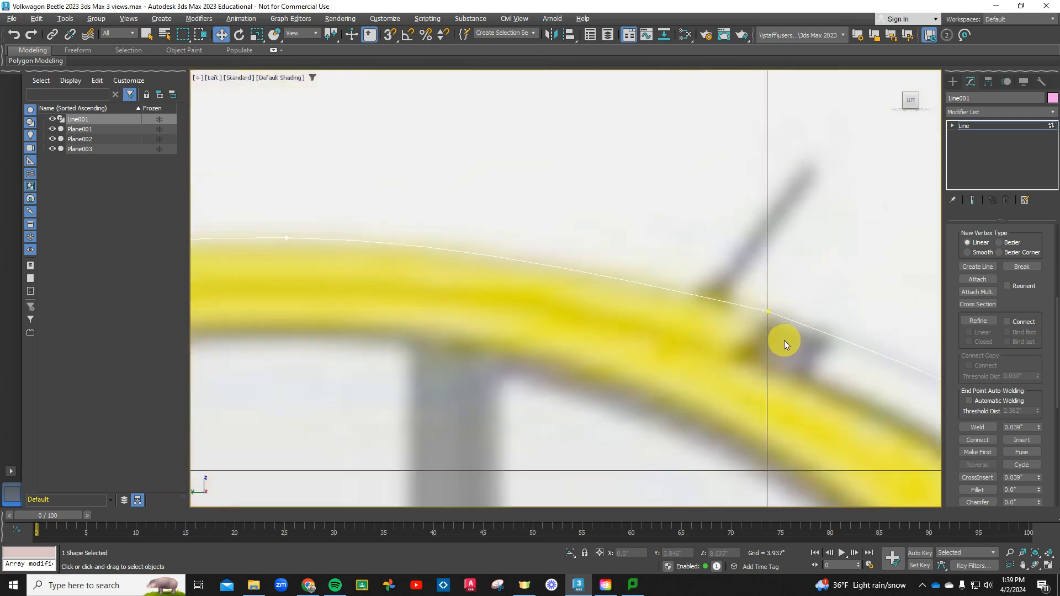
scroll(784, 340, "up", 3)
scroll(710, 309, "up", 5)
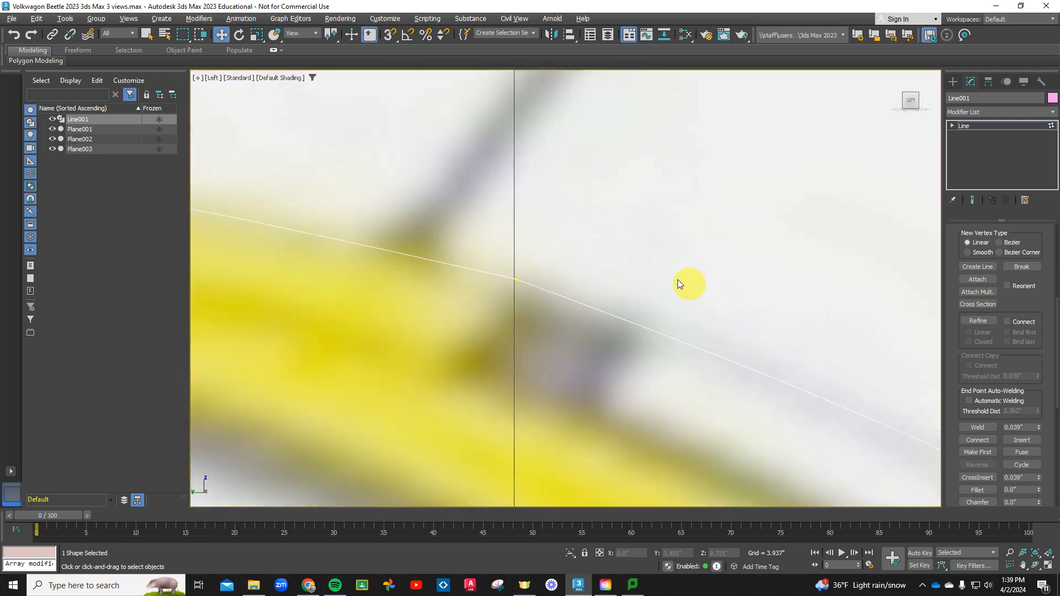
scroll(517, 289, "up", 4)
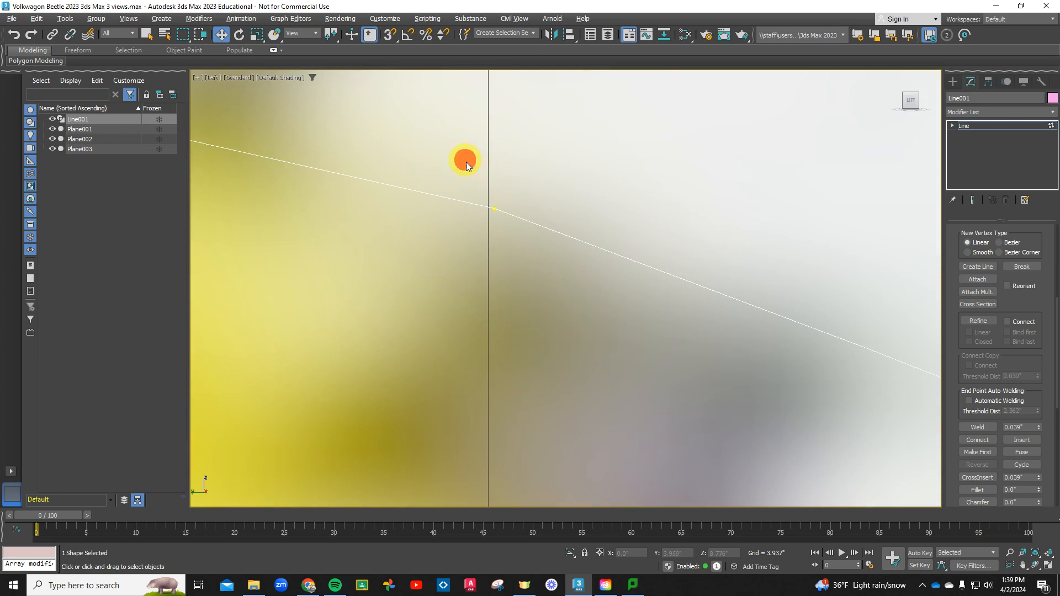
left_click_drag(466, 161, 564, 249)
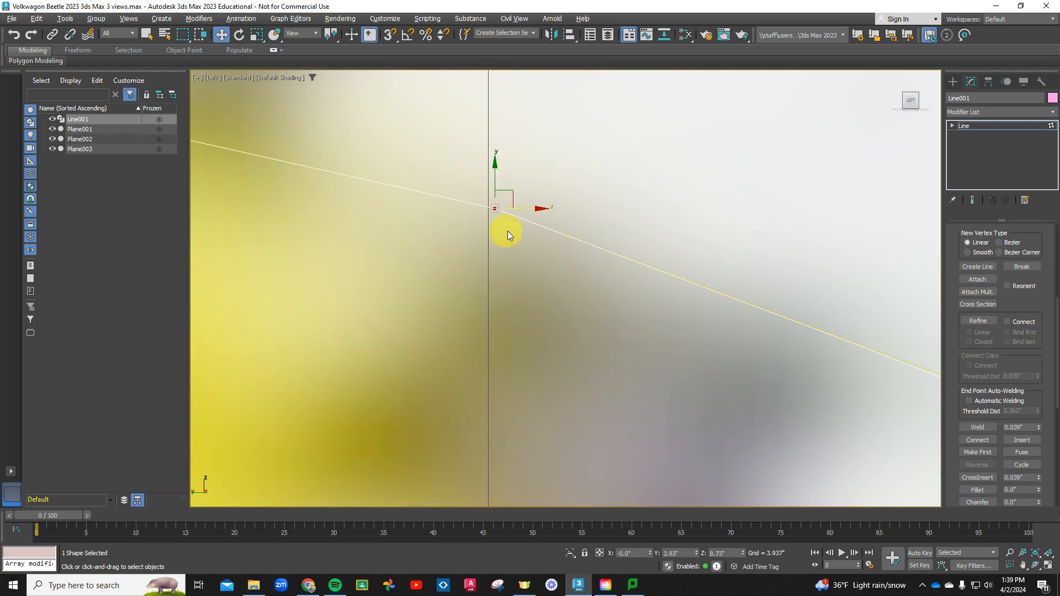
right_click(491, 205)
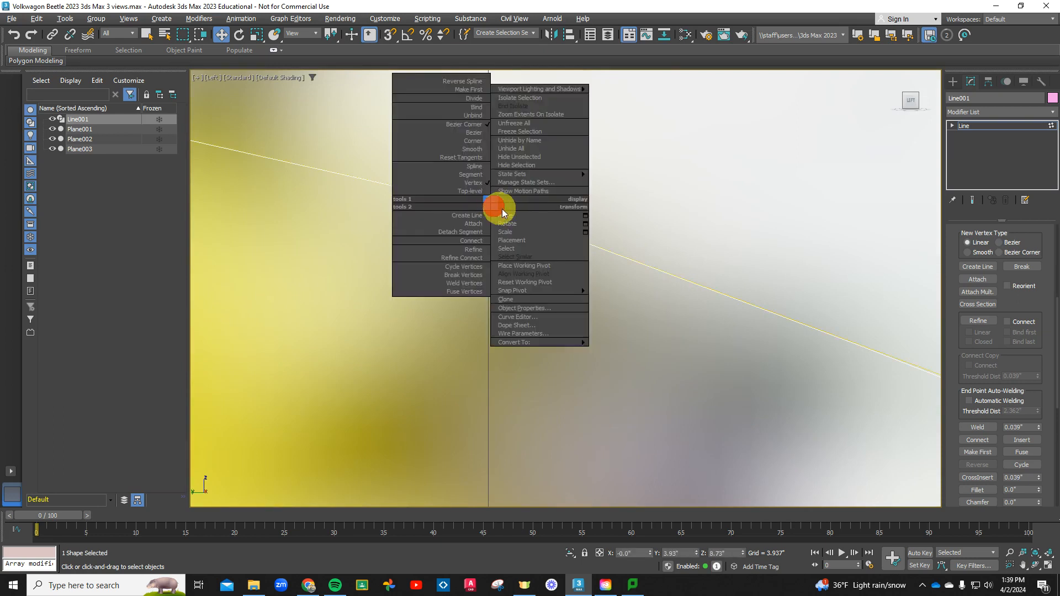
left_click(481, 134)
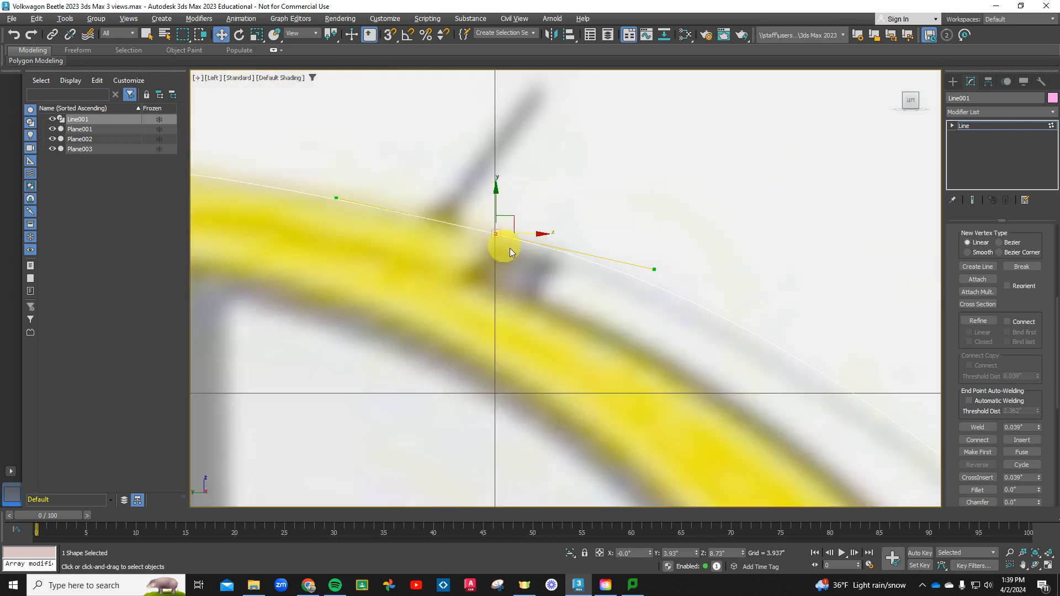
left_click(654, 269)
left_click_drag(654, 273, 619, 264)
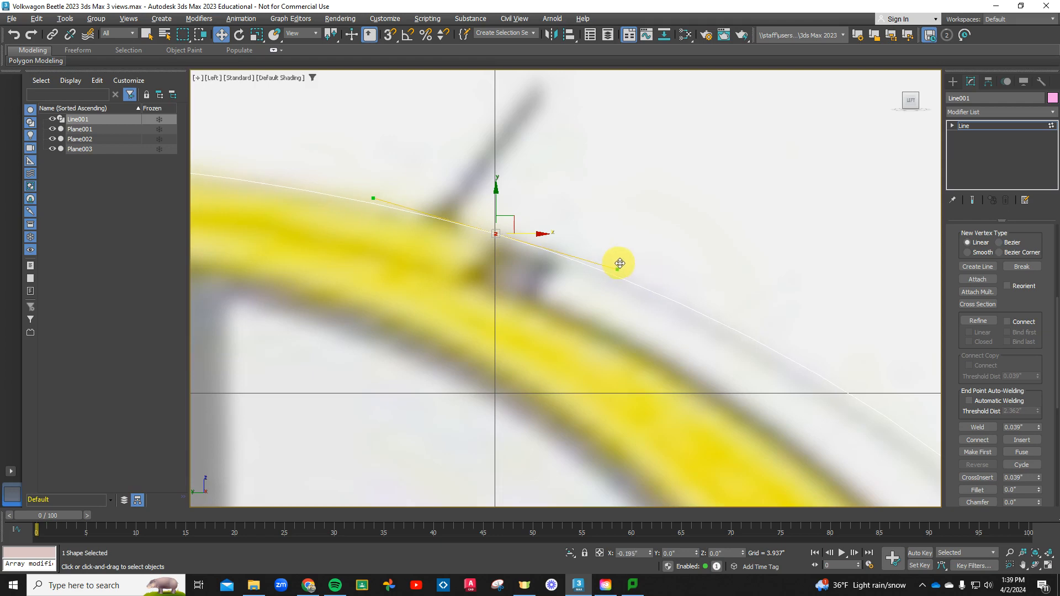
Step: Examine the closed profile against the reference image, at the front bumper and along the whole car side
scroll(622, 263, "down", 10)
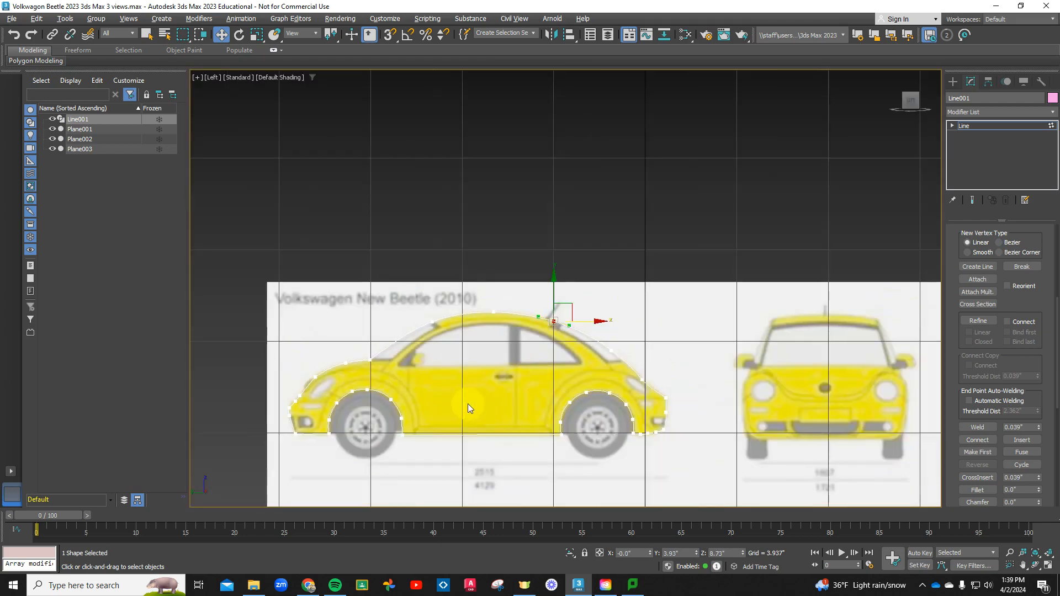
middle_click_drag(469, 403, 524, 345)
scroll(311, 349, "up", 9)
scroll(538, 473, "up", 3)
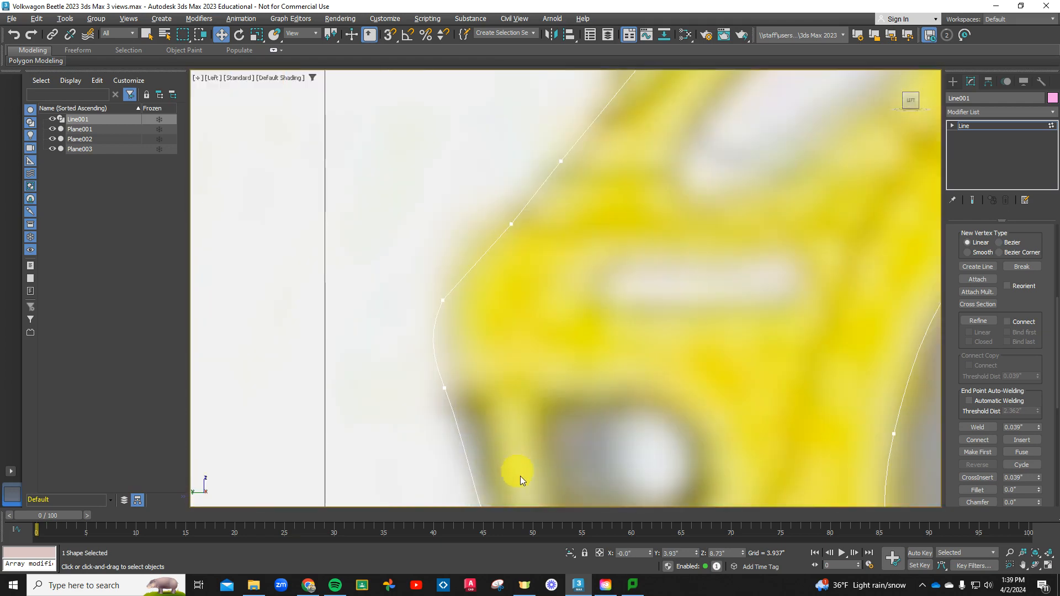
middle_click_drag(504, 455, 484, 398)
scroll(393, 217, "down", 12)
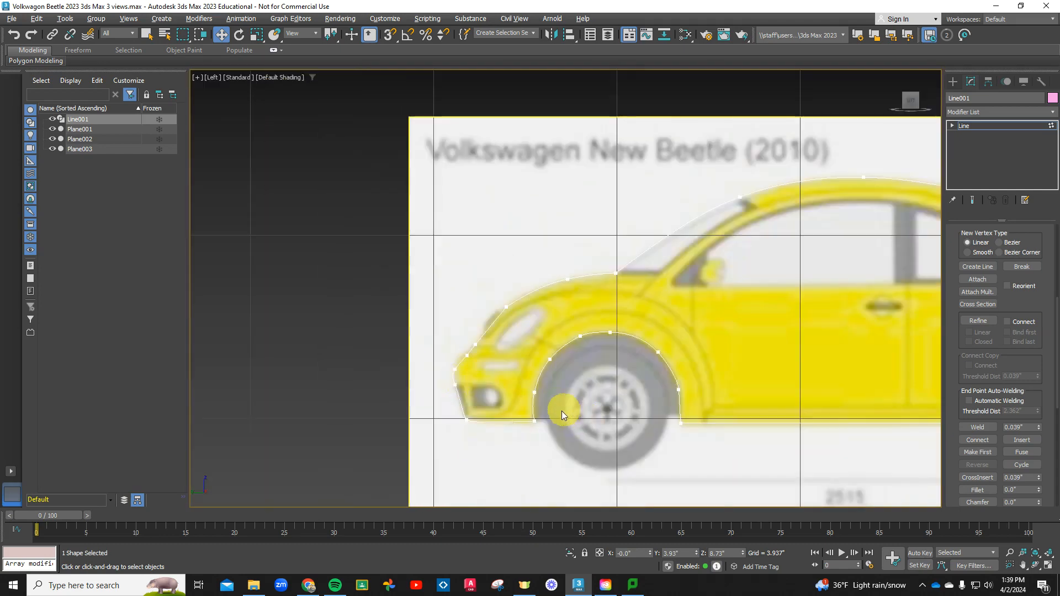
scroll(692, 402, "down", 3)
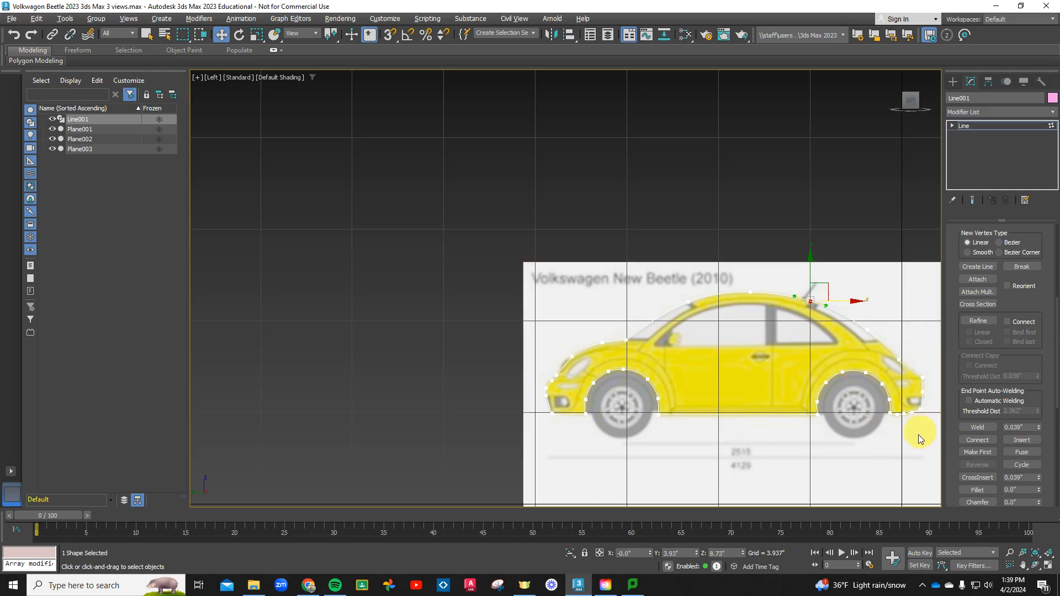
scroll(830, 418, "up", 4)
scroll(819, 406, "down", 2)
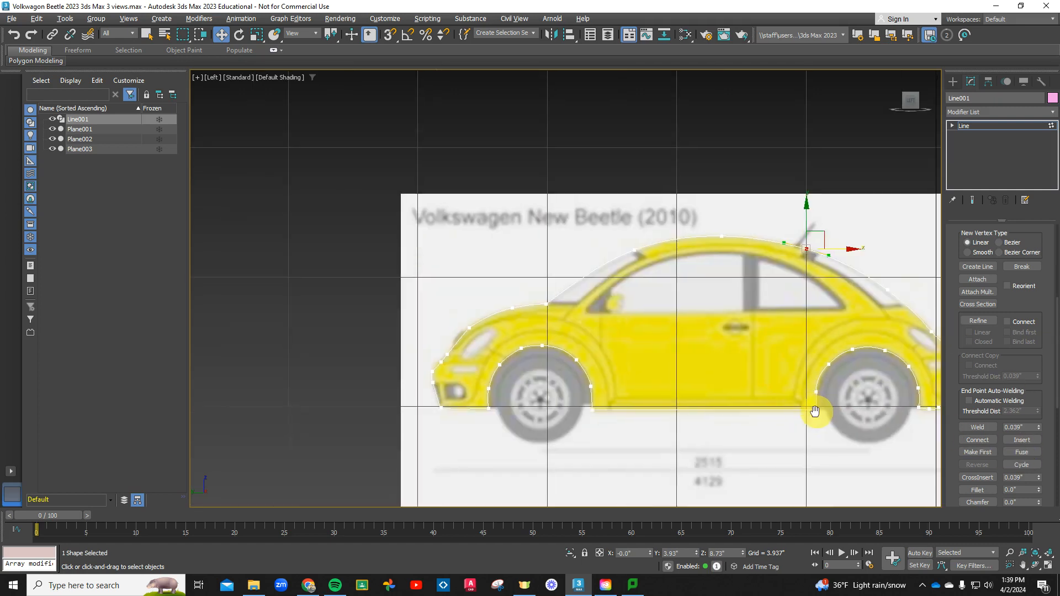
middle_click_drag(815, 411, 650, 389)
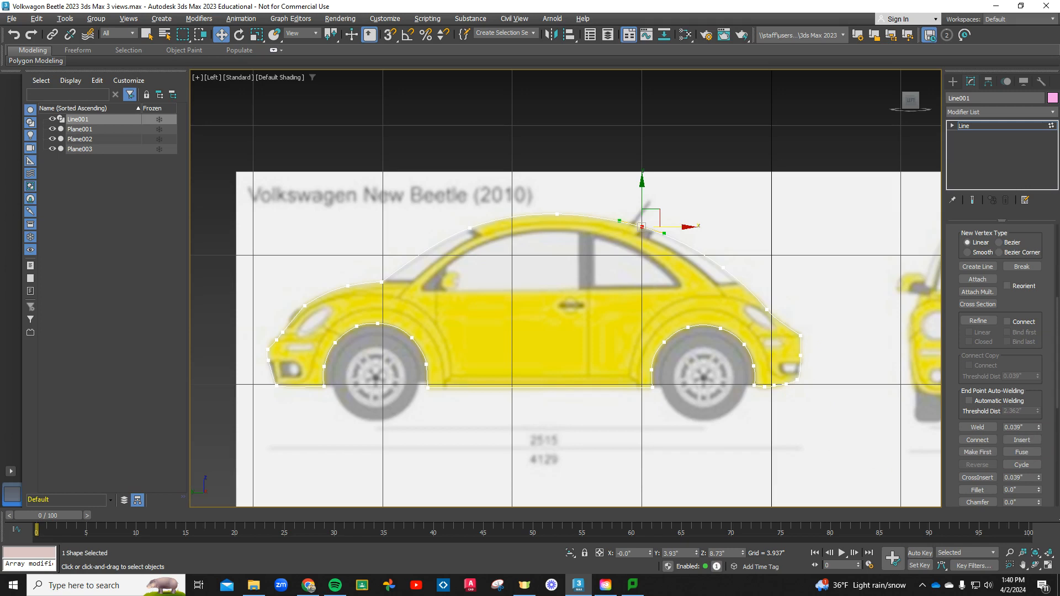
Step: Minimize 3ds Max and close the PaperCut Print Deploy Client sign-in window on the desktop
left_click(994, 8)
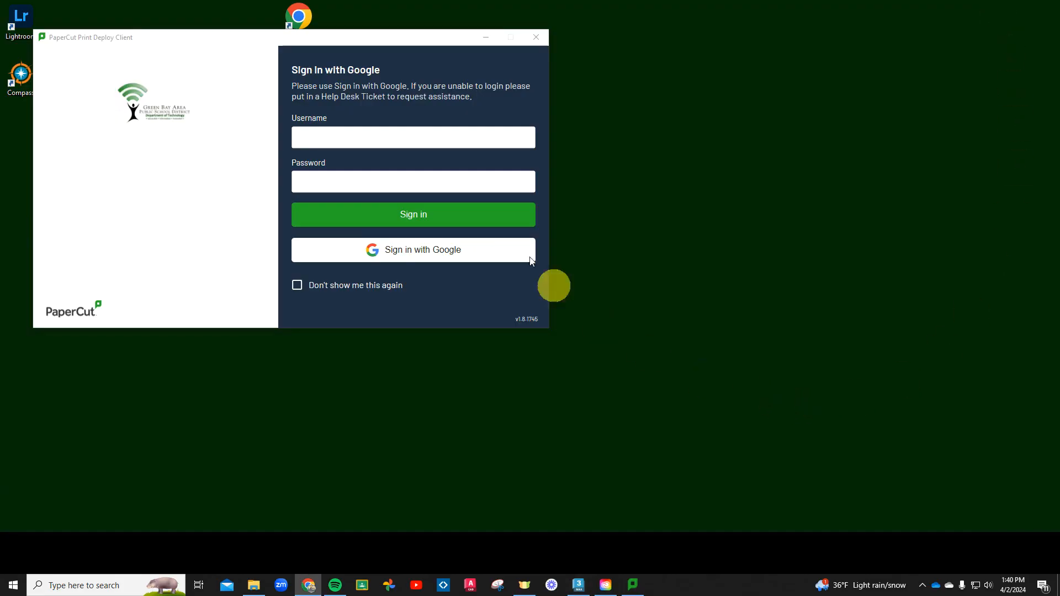
left_click(540, 39)
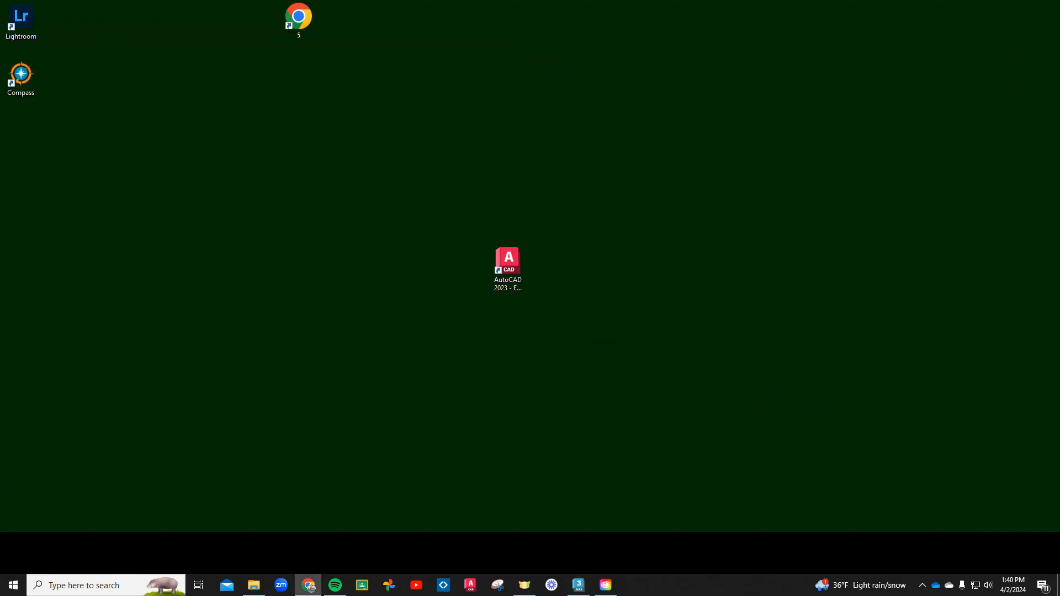